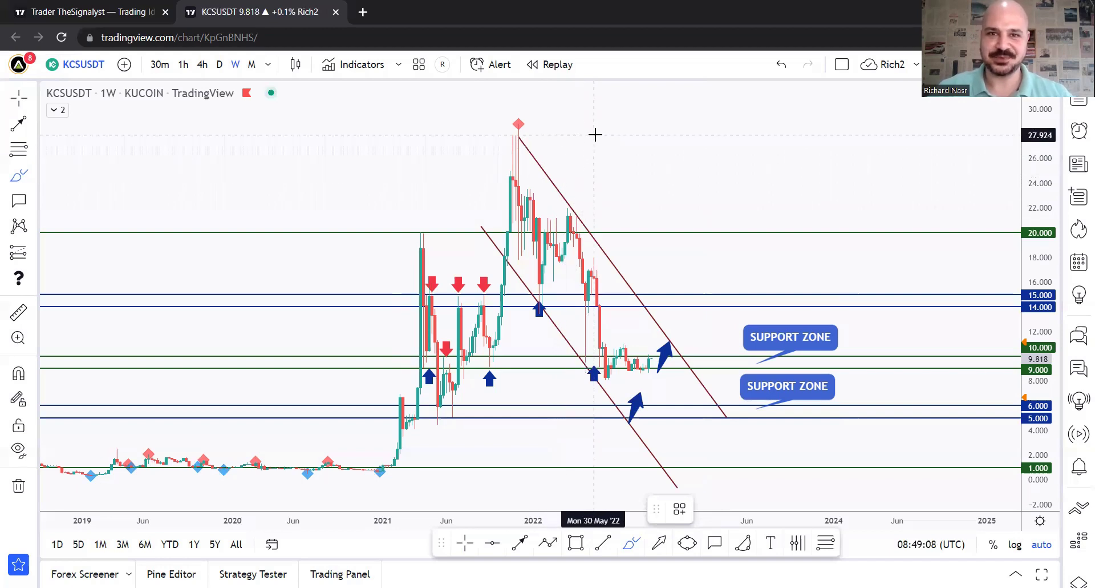
Trace the weekly price decline from the late-2021 peak into the 9.000–10.000 support zone with the Brush, and undo the strokes.
mouse_move(518, 123)
left_mouse_down()
mouse_move(539, 301)
mouse_move(565, 215)
mouse_move(586, 339)
left_mouse_up()
mouse_move(584, 375)
left_mouse_down()
mouse_move(626, 364)
mouse_move(653, 378)
mouse_move(675, 366)
left_mouse_up()
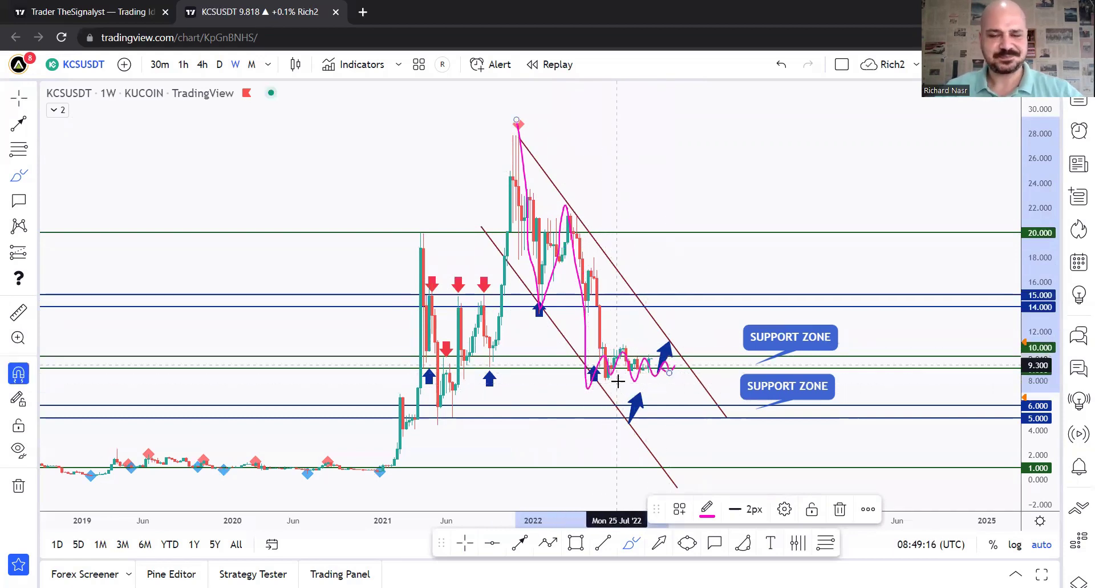
key("ctrl+z")
key("ctrl+z")
key("ctrl+z")
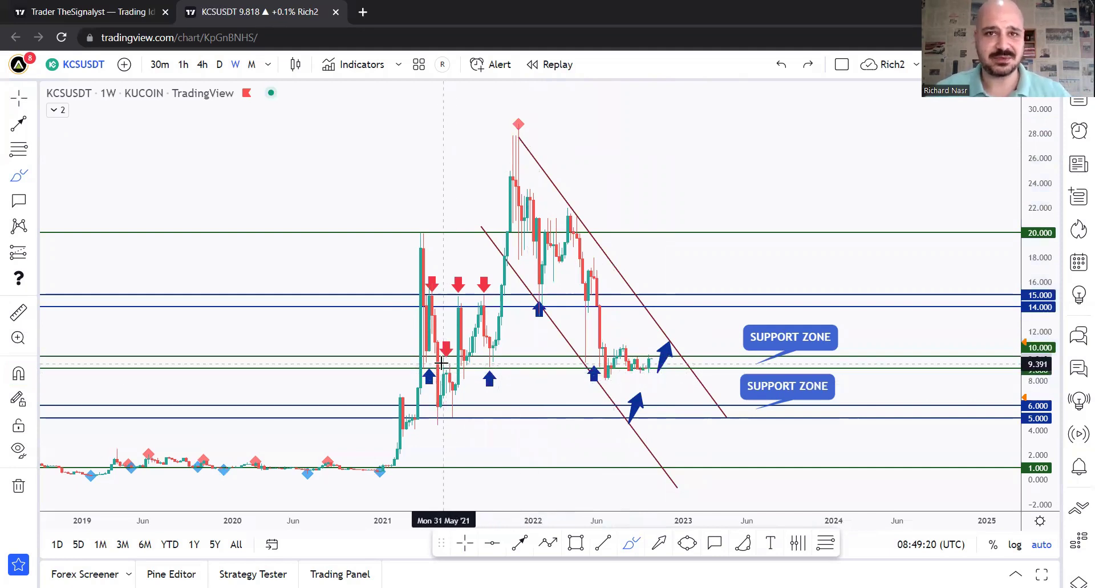
Circle the three 2021 price reactions around the 9.000–10.000 zone with the Brush, and undo the circles.
mouse_move(431, 349)
left_mouse_down()
mouse_move(444, 366)
mouse_move(448, 352)
mouse_move(500, 371)
mouse_move(484, 357)
left_mouse_up()
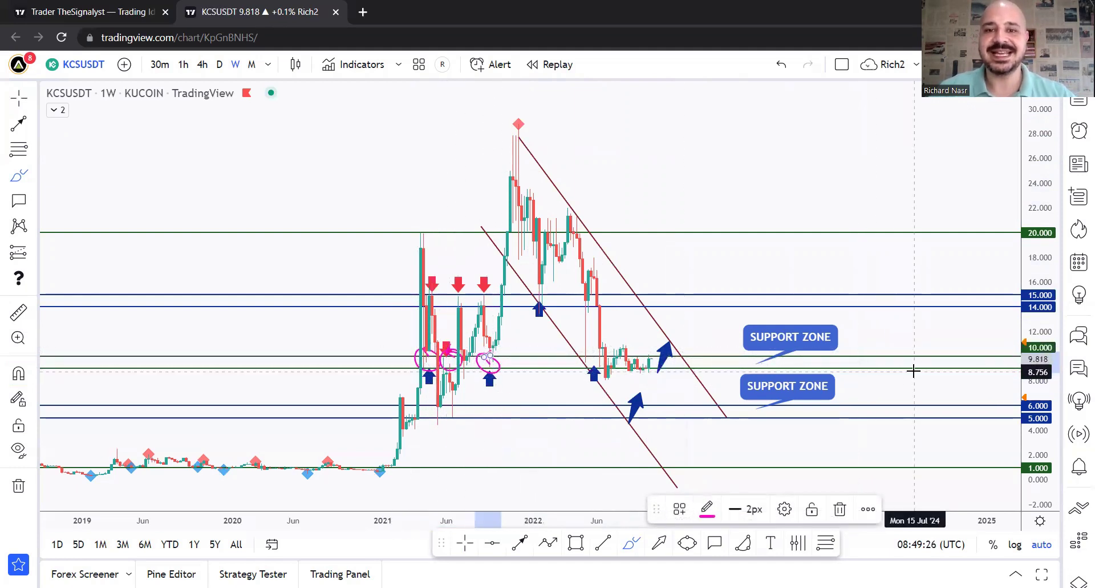
key("ctrl+z")
key("ctrl+z")
key("ctrl+z")
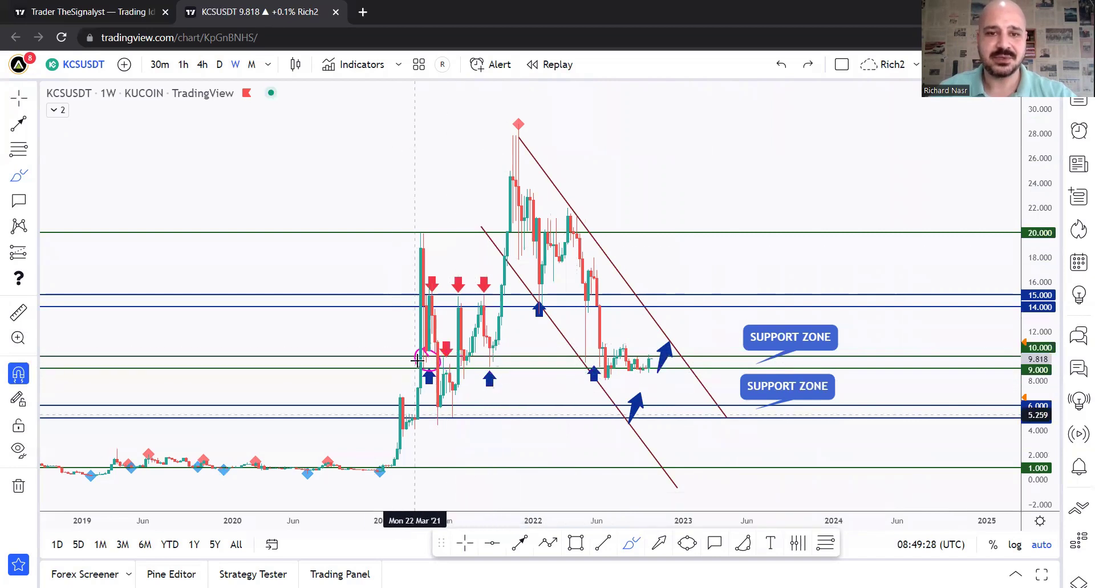
Brush direction arrows at the 2021 reactions, circle the recent candles between 9.000 and 10.000, and undo these marks.
mouse_move(418, 368)
left_mouse_down()
mouse_move(435, 332)
mouse_move(461, 389)
left_mouse_up()
left_click_drag(470, 365, 485, 344)
left_click_drag(503, 354, 513, 341)
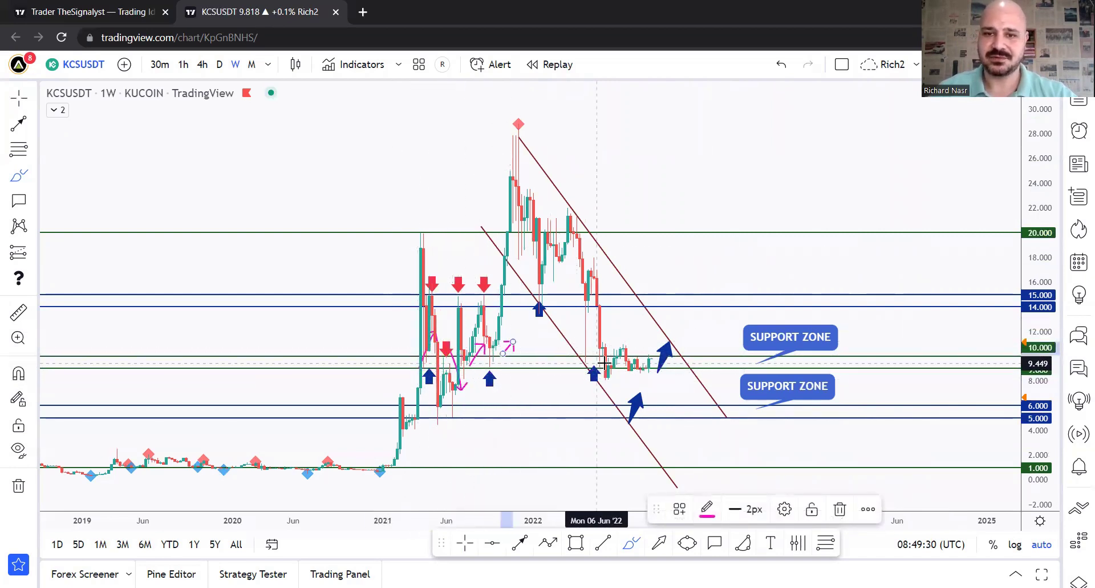
left_click_drag(649, 359, 593, 358)
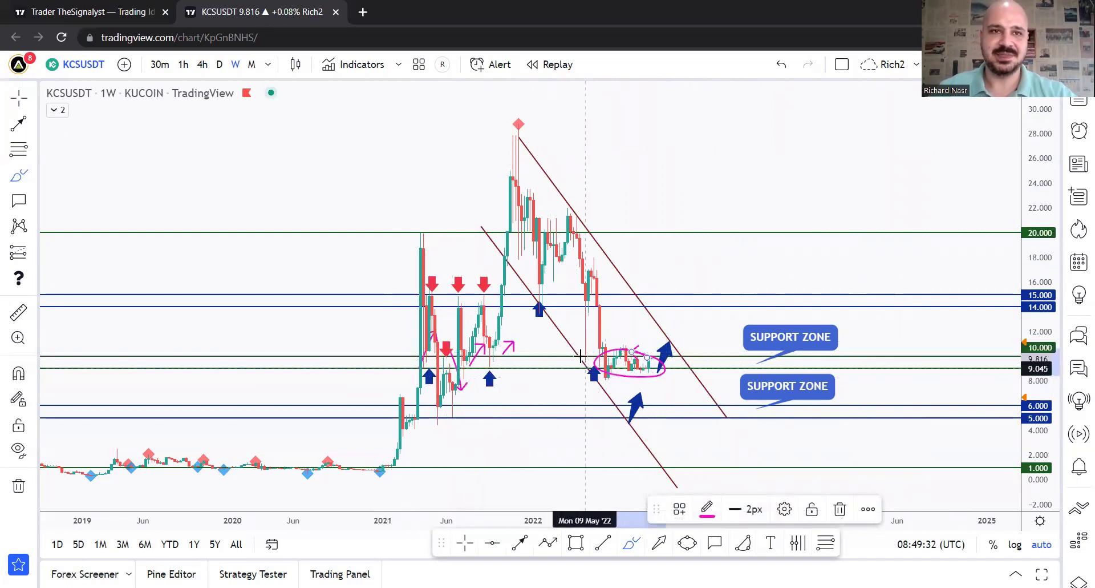
key("ctrl+z")
key("ctrl+z")
key("ctrl+z")
key("ctrl+z")
key("ctrl+z")
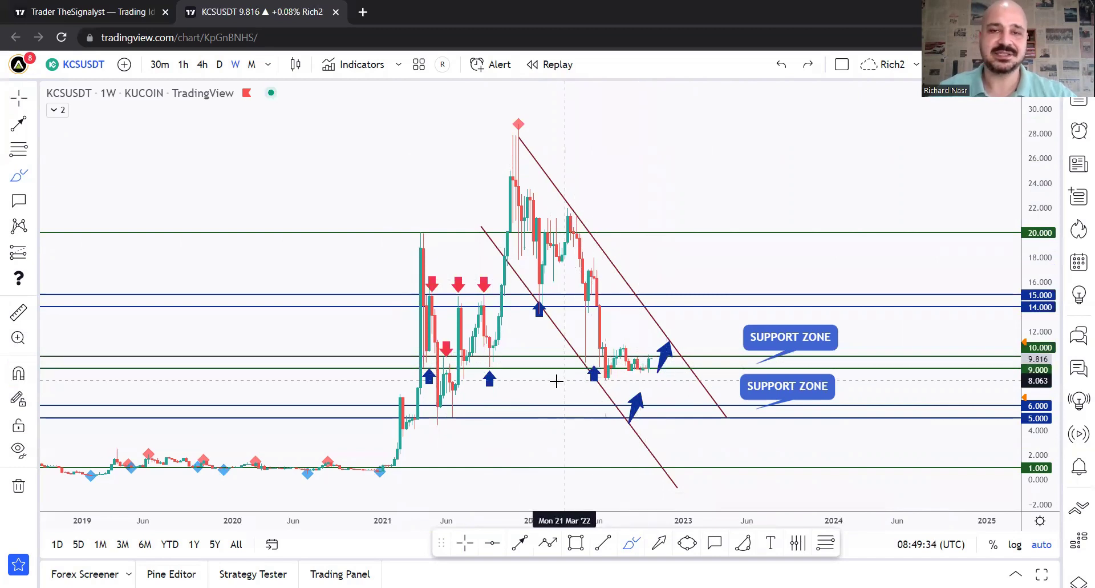
Brush a wavy line over the recent sideways candles in the 9.000–10.000 zone, and undo it.
mouse_move(603, 345)
left_mouse_down()
mouse_move(606, 364)
mouse_move(623, 365)
left_mouse_up()
left_click_drag(616, 368, 648, 361)
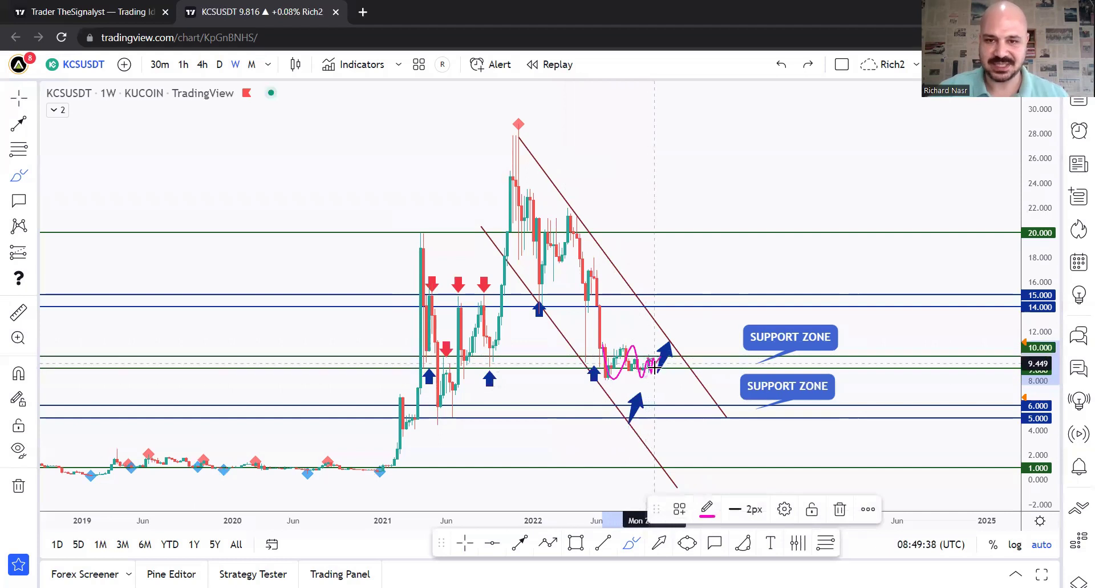
key("ctrl+z")
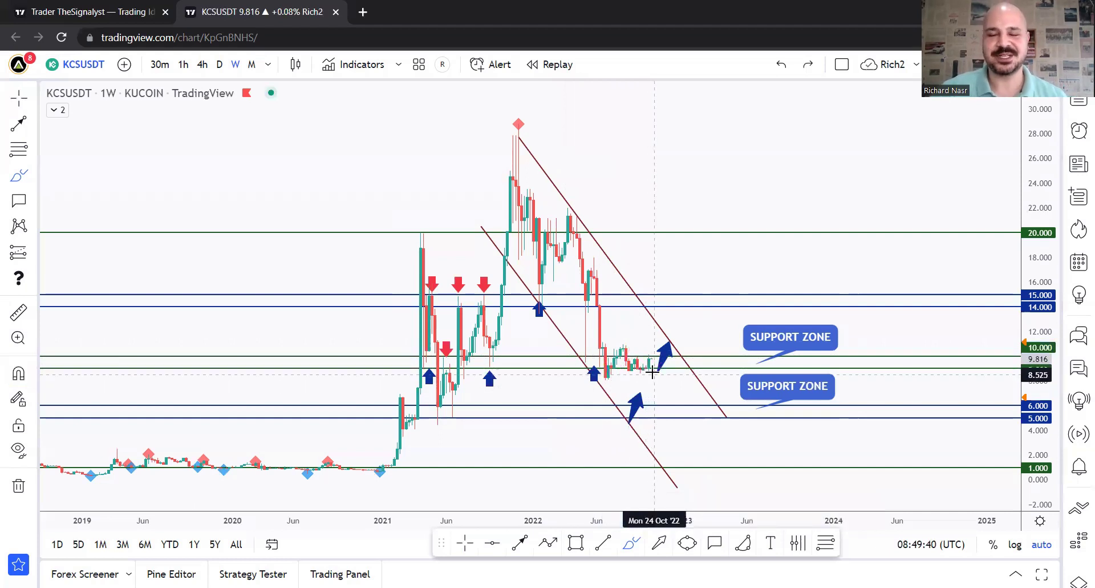
Brush a drop arrow to the 5.000–6.000 support zone, circle that zone's touches, and undo the circles.
mouse_move(658, 374)
left_mouse_down()
mouse_move(612, 374)
mouse_move(651, 365)
mouse_move(669, 412)
left_mouse_up()
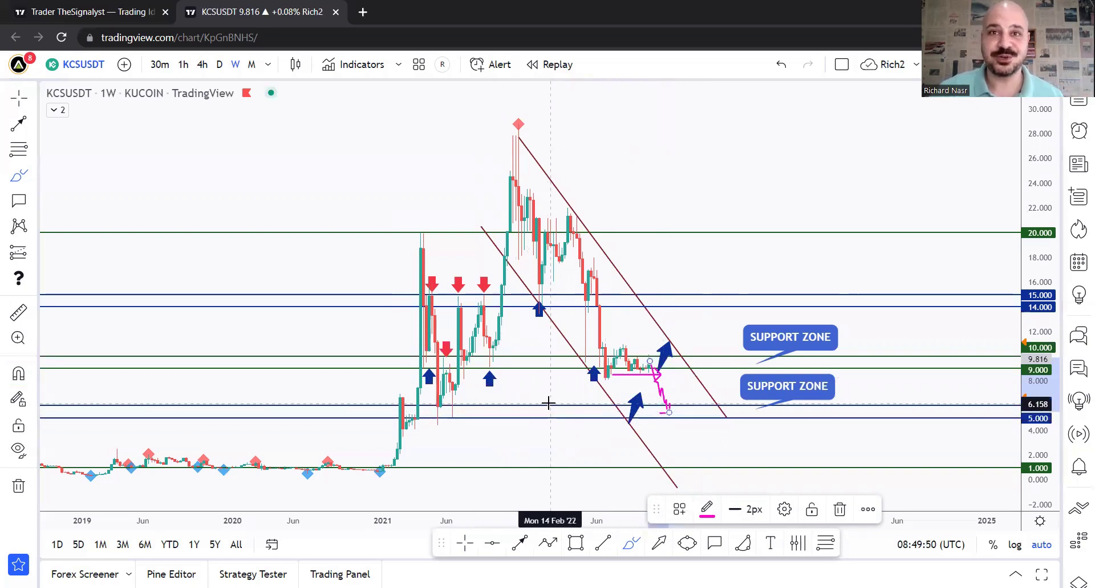
mouse_move(403, 406)
left_mouse_down()
mouse_move(394, 418)
mouse_move(412, 404)
mouse_move(456, 405)
left_mouse_up()
mouse_move(638, 403)
left_mouse_down()
mouse_move(623, 409)
mouse_move(630, 421)
mouse_move(636, 402)
left_mouse_up()
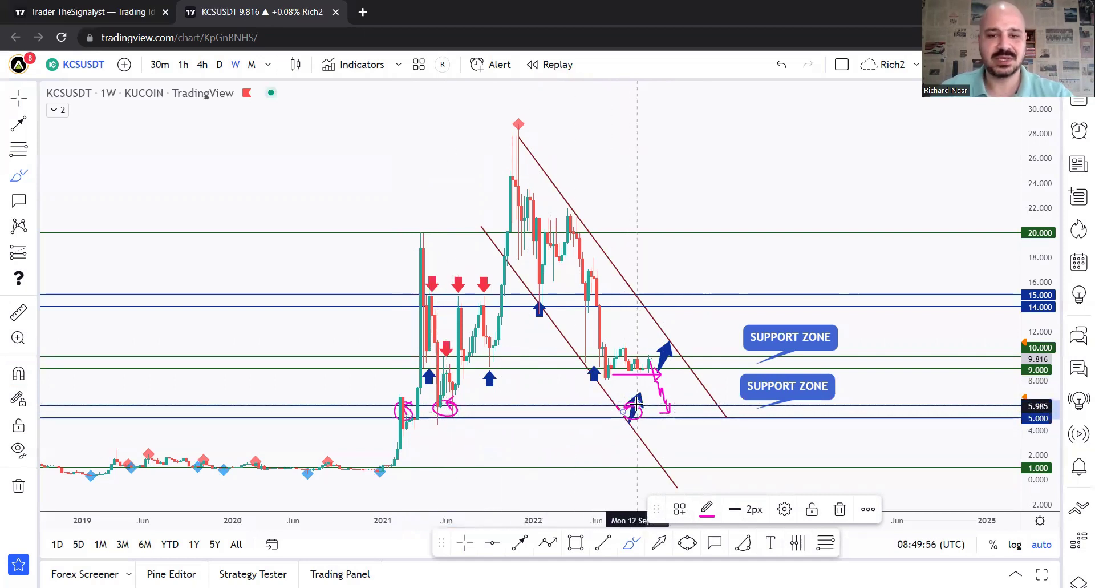
key("ctrl+z")
key("ctrl+z")
key("ctrl+z")
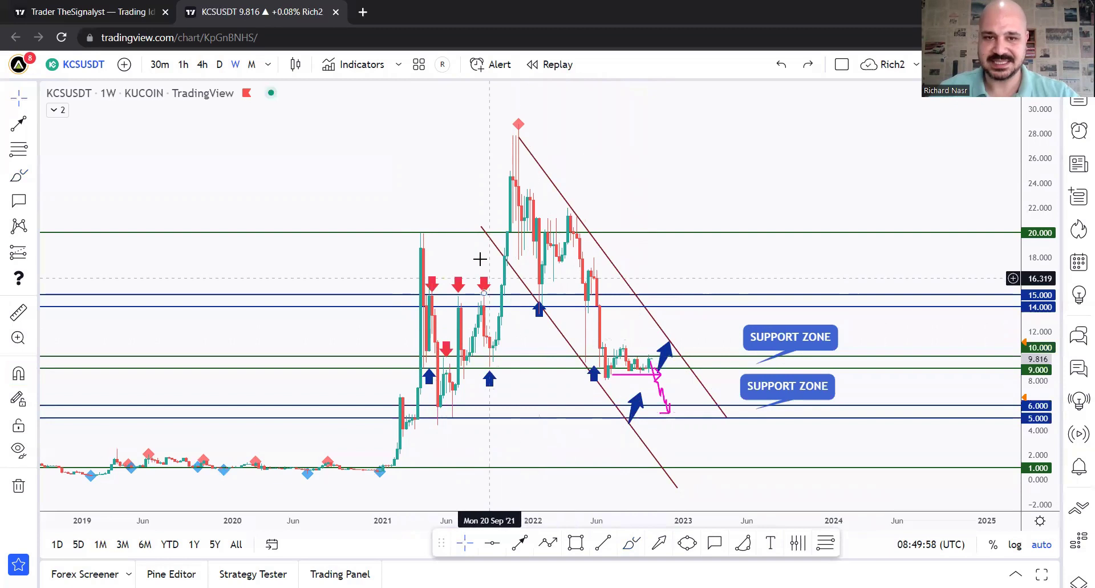
Extend the falling channel's lower line, moving its upper end to about 22.150 and its lower end to about -0.019.
left_click_drag(481, 227, 456, 206)
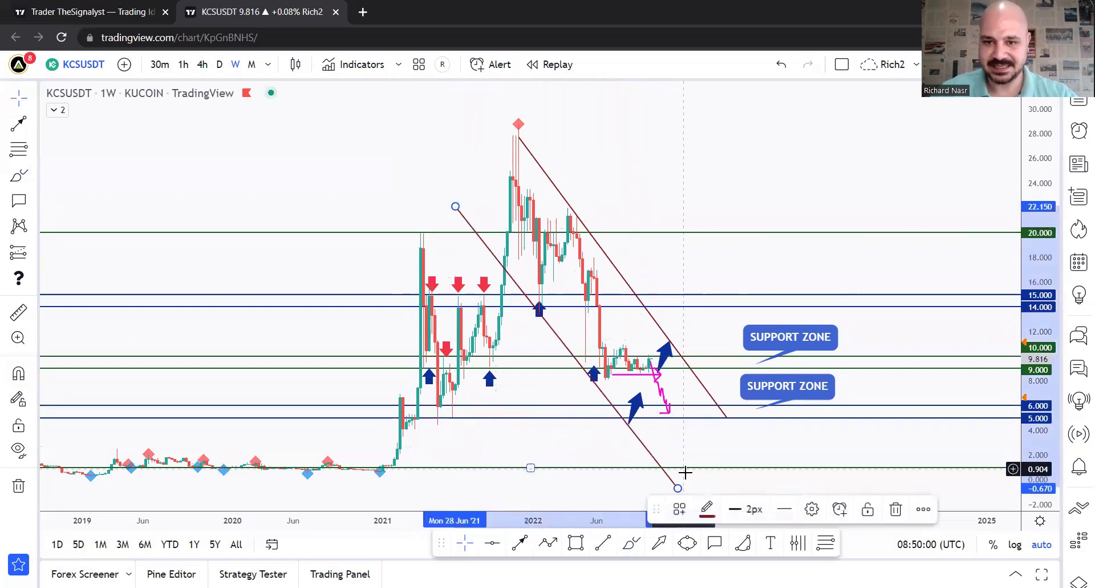
left_click_drag(678, 488, 689, 480)
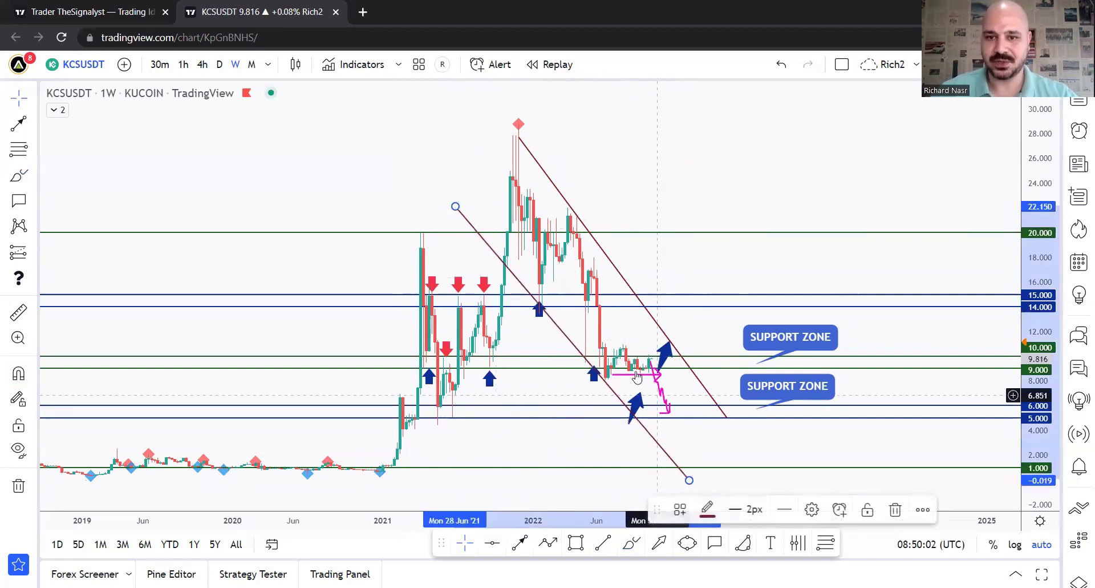
Delete the pink horizontal stroke and the drop arrow beside the latest weekly candles.
left_click(635, 406)
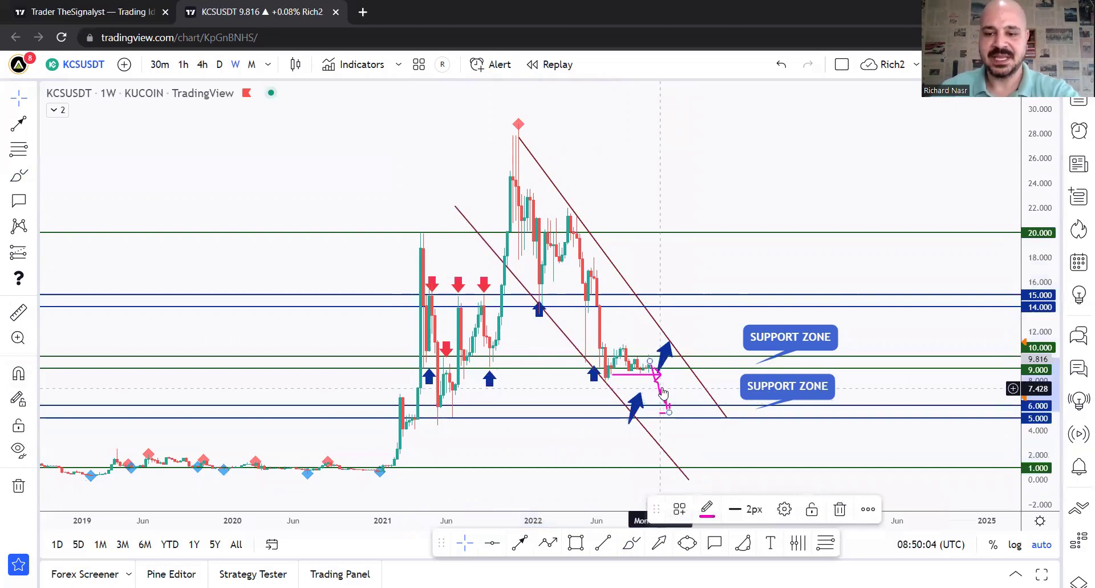
left_click(656, 371)
left_click(660, 388)
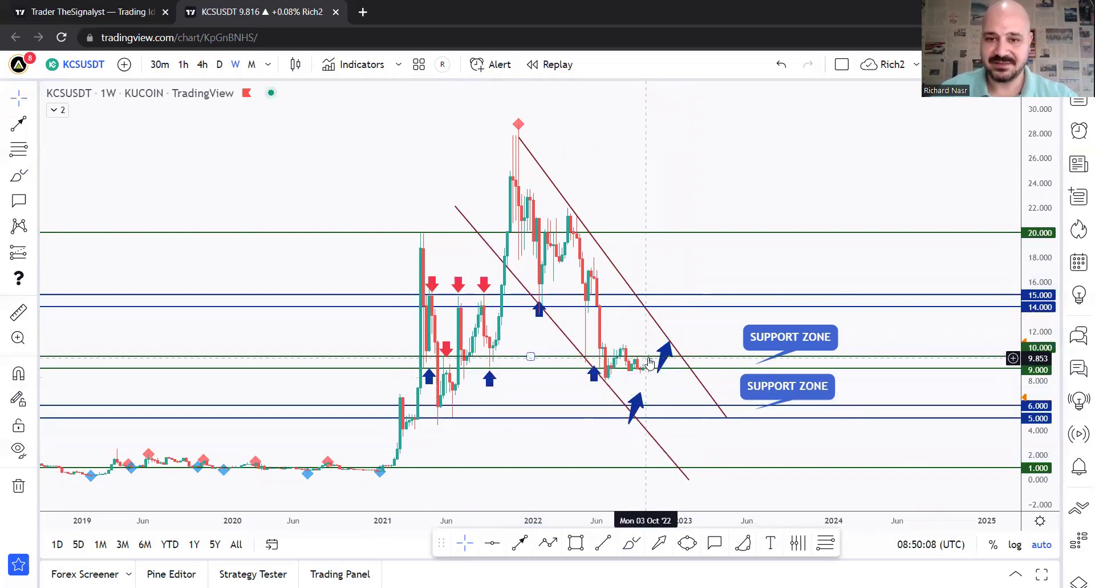
left_click(659, 383)
left_click(677, 392)
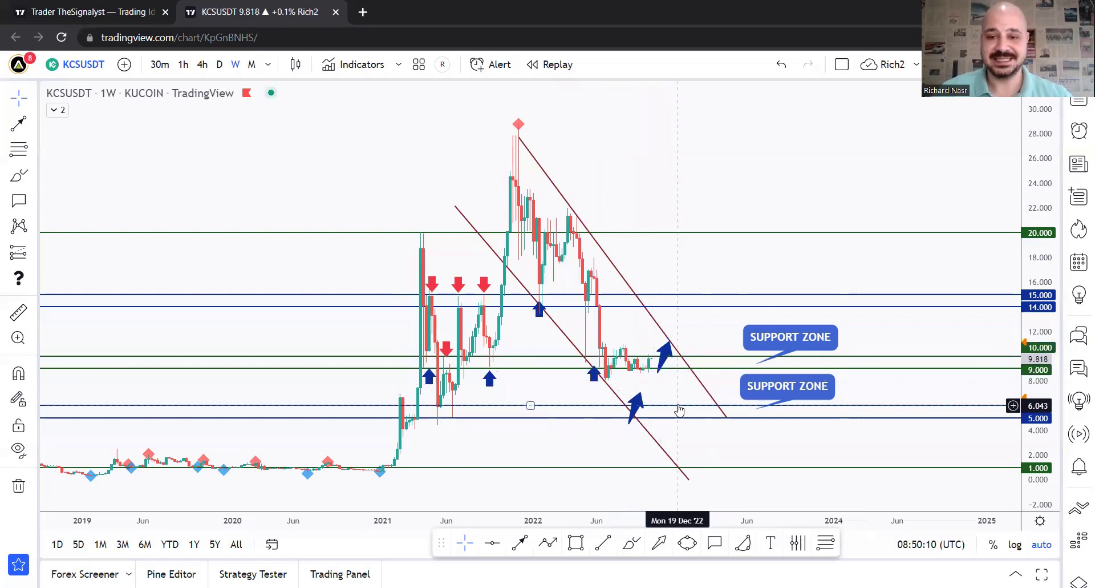
Brush a horizontal arrow just above the 10.000 level over the recent weekly highs, and undo it.
left_click(631, 543)
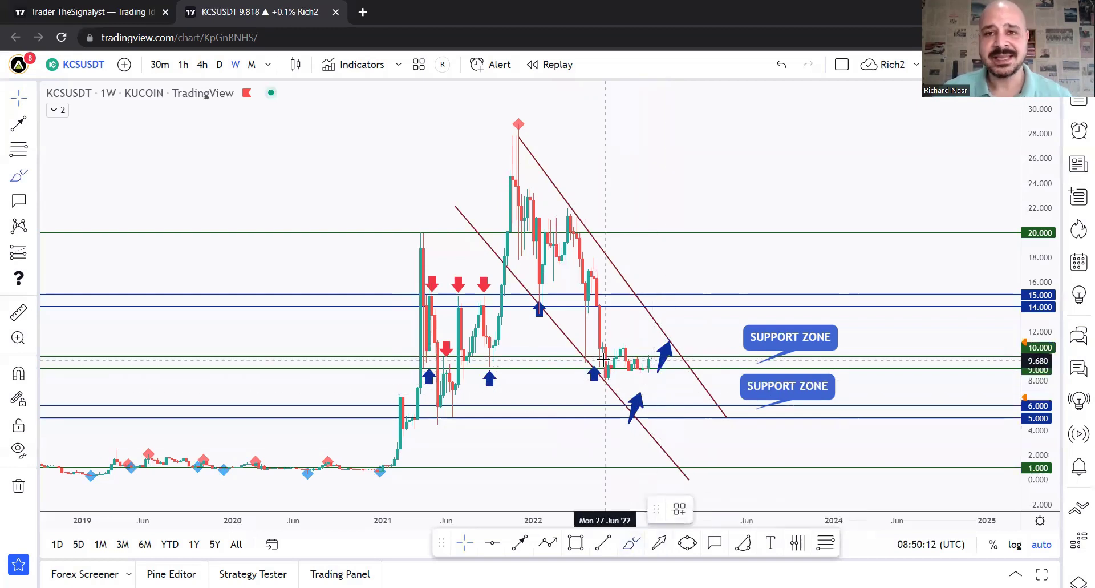
left_click_drag(597, 343, 689, 343)
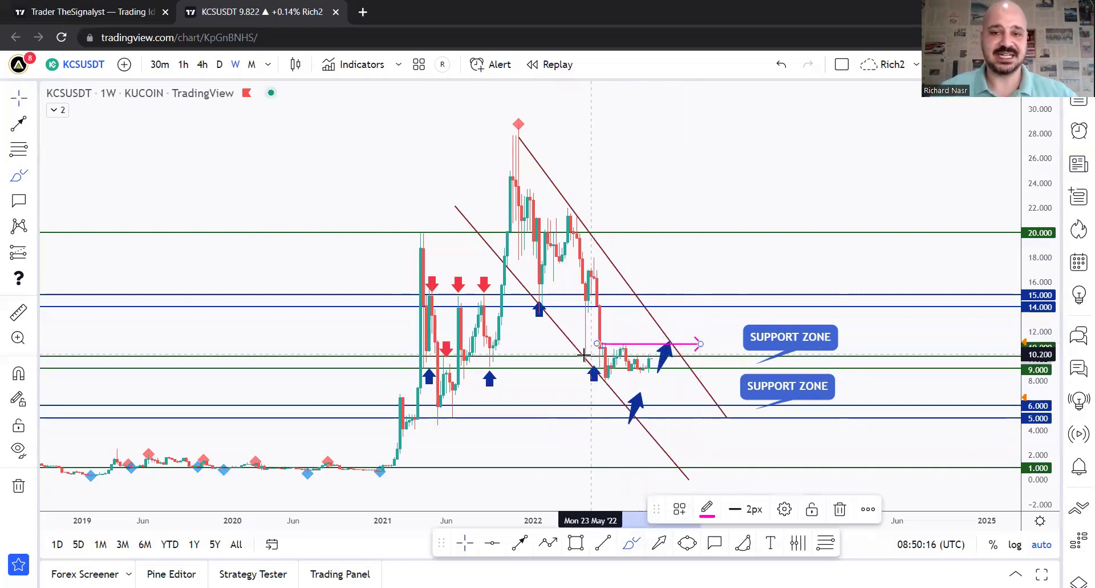
key("ctrl+z")
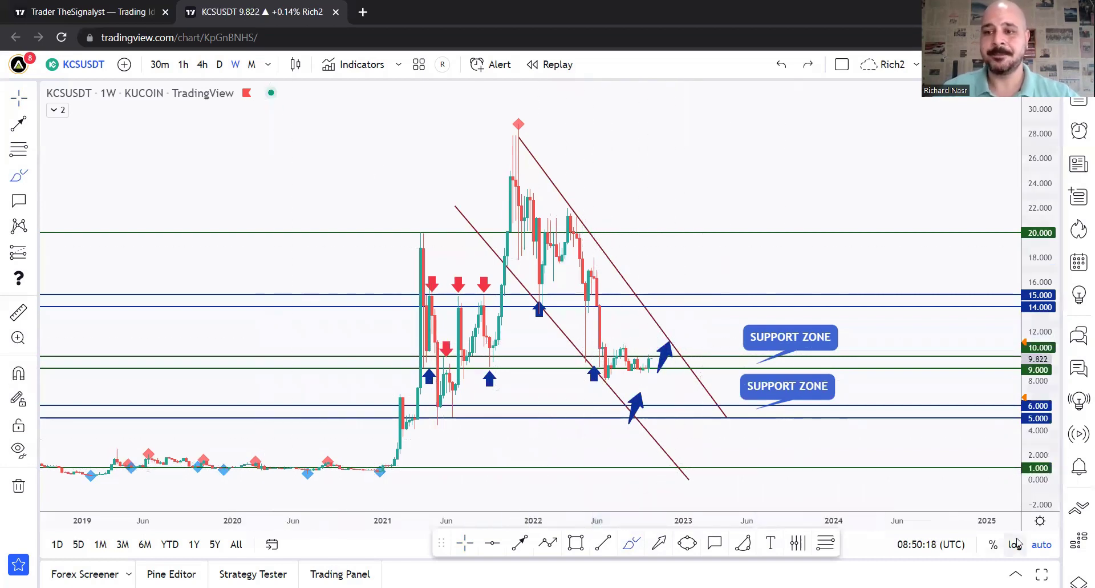
Switch the KCSUSDT chart to the daily timeframe with the whole falling channel in view.
left_click(220, 71)
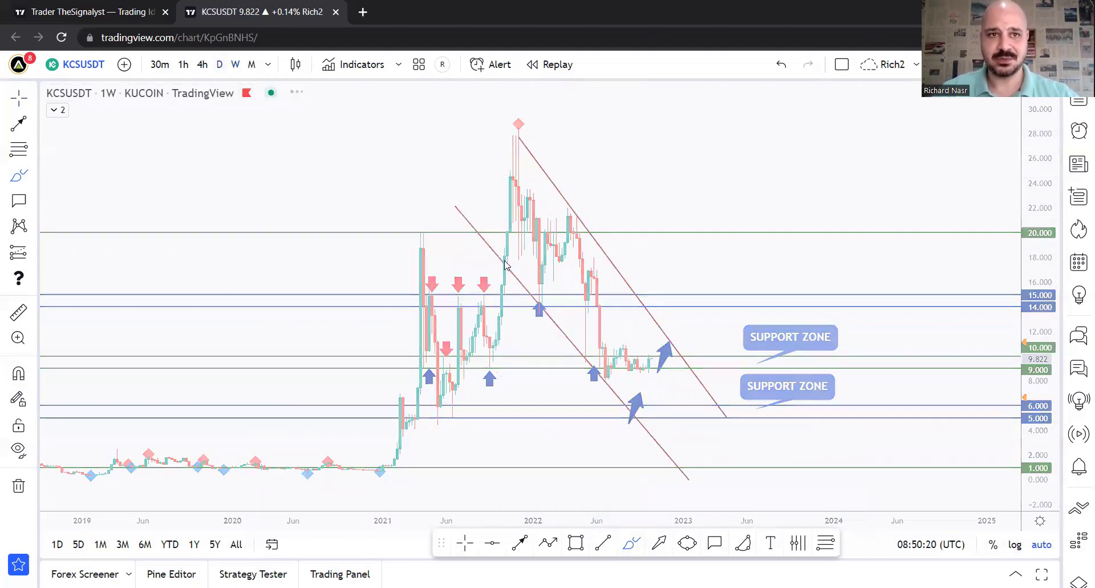
scroll(529, 356, "down", 3)
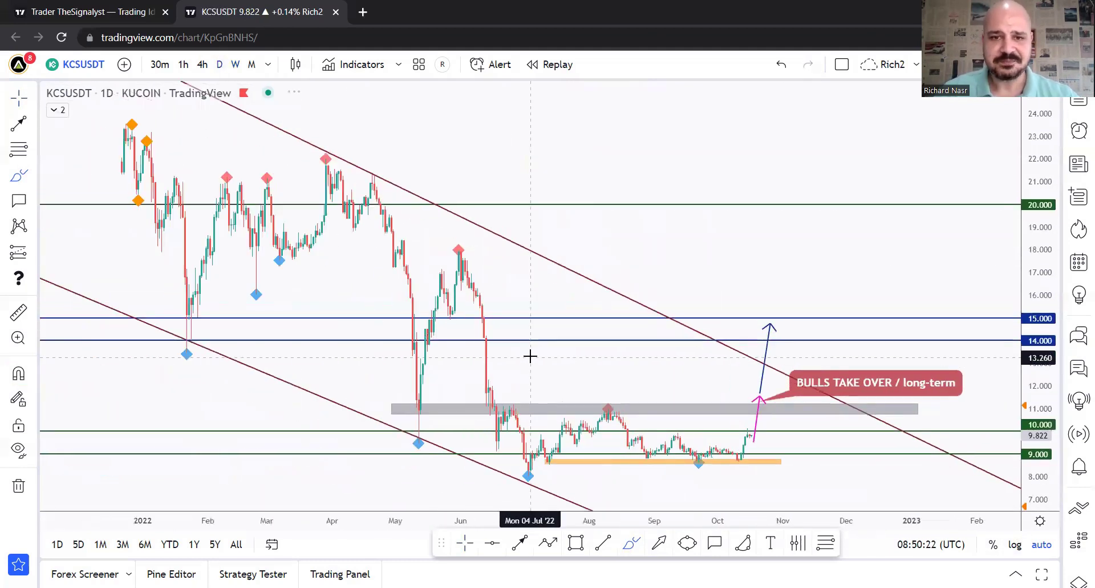
Brush arrows along the three daily declines and a wave over the sideways range, and undo all the strokes.
left_click_drag(88, 138, 228, 395)
left_click_drag(316, 245, 419, 453)
left_click_drag(453, 308, 511, 475)
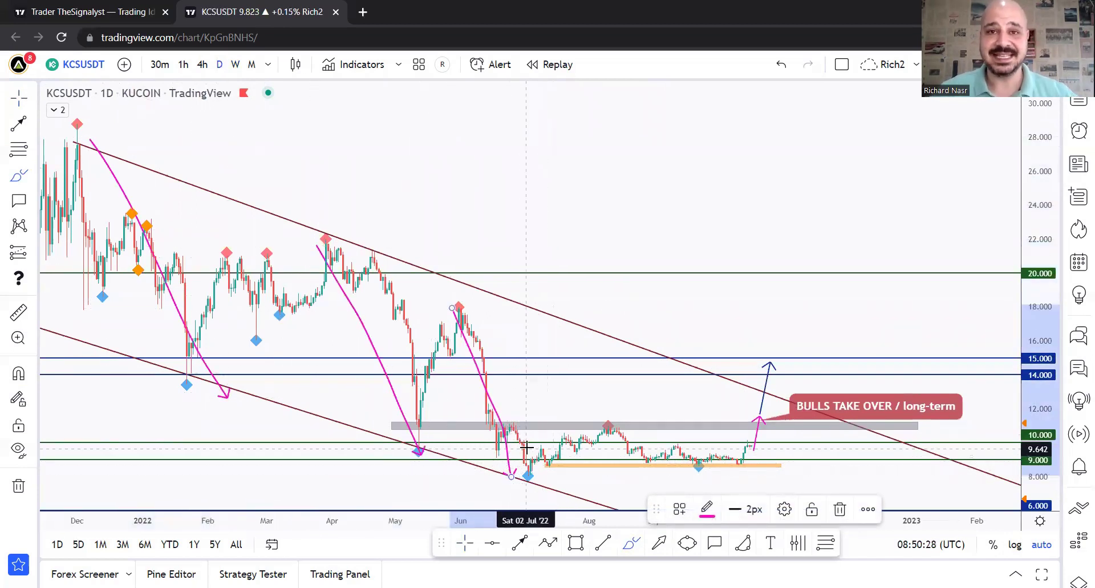
mouse_move(544, 466)
left_mouse_down()
mouse_move(665, 416)
mouse_move(732, 468)
left_mouse_up()
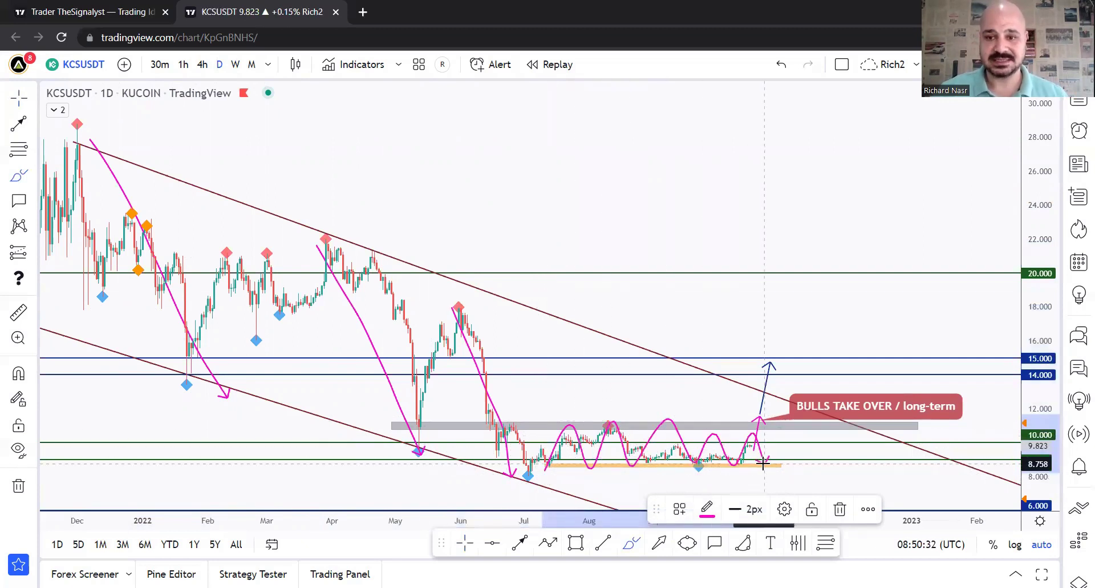
key("ctrl+z")
key("ctrl+z")
key("ctrl+z")
key("ctrl+z")
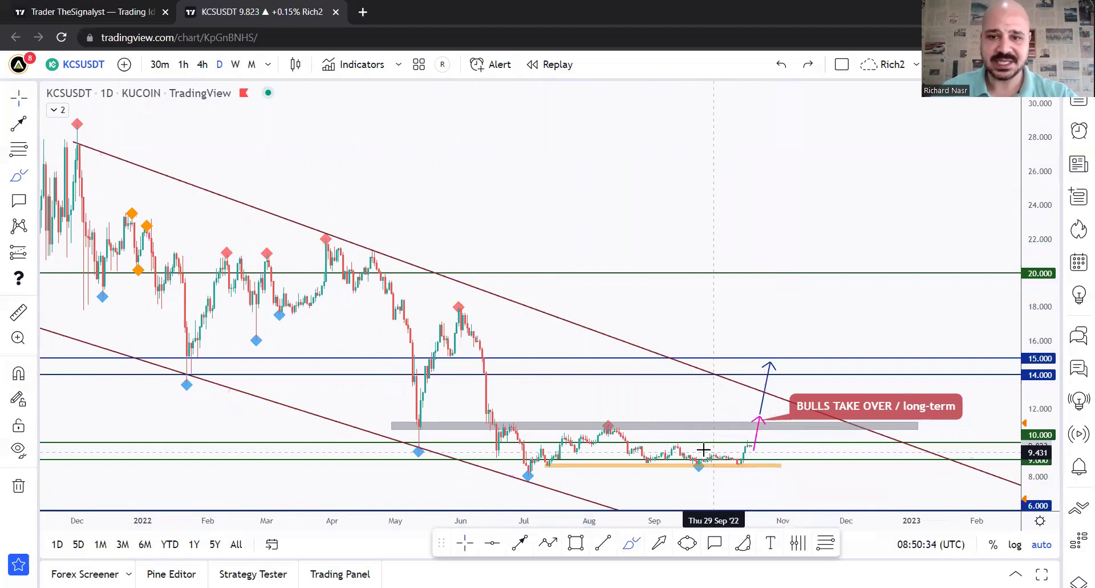
Brush a drop from the latest daily candle through the orange support zone, and undo it.
scroll(703, 450, "up", 3)
left_click_drag(663, 429, 677, 472)
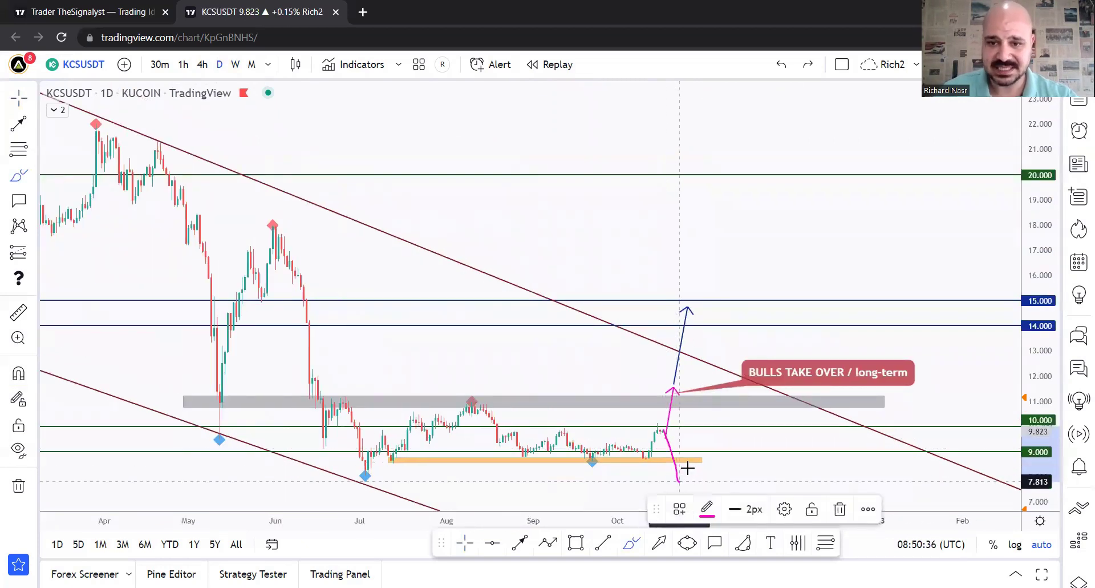
key("ctrl+z")
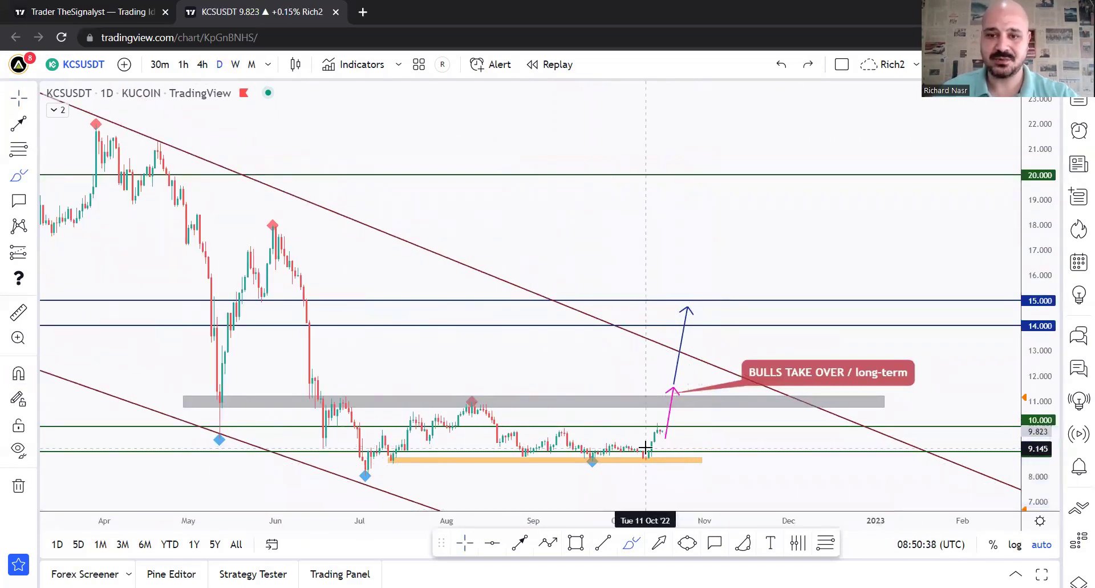
Circle the two latest consolidation ranges sitting on the orange support zone, and undo both circles.
mouse_move(640, 448)
left_mouse_down()
mouse_move(601, 441)
mouse_move(625, 459)
mouse_move(618, 444)
mouse_move(506, 446)
mouse_move(542, 457)
mouse_move(562, 442)
left_mouse_up()
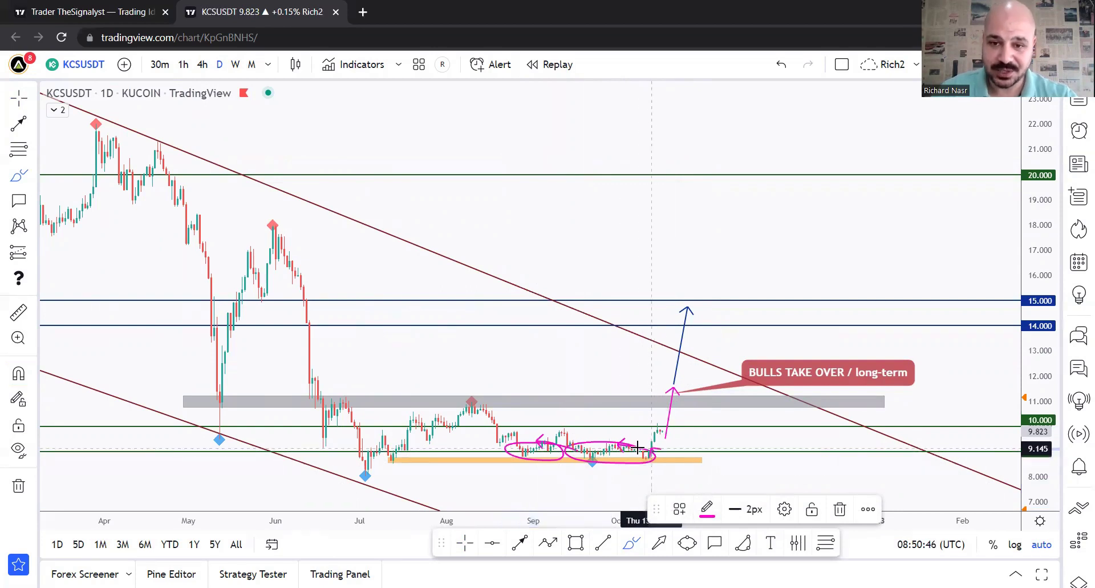
key("ctrl+z")
key("ctrl+z")
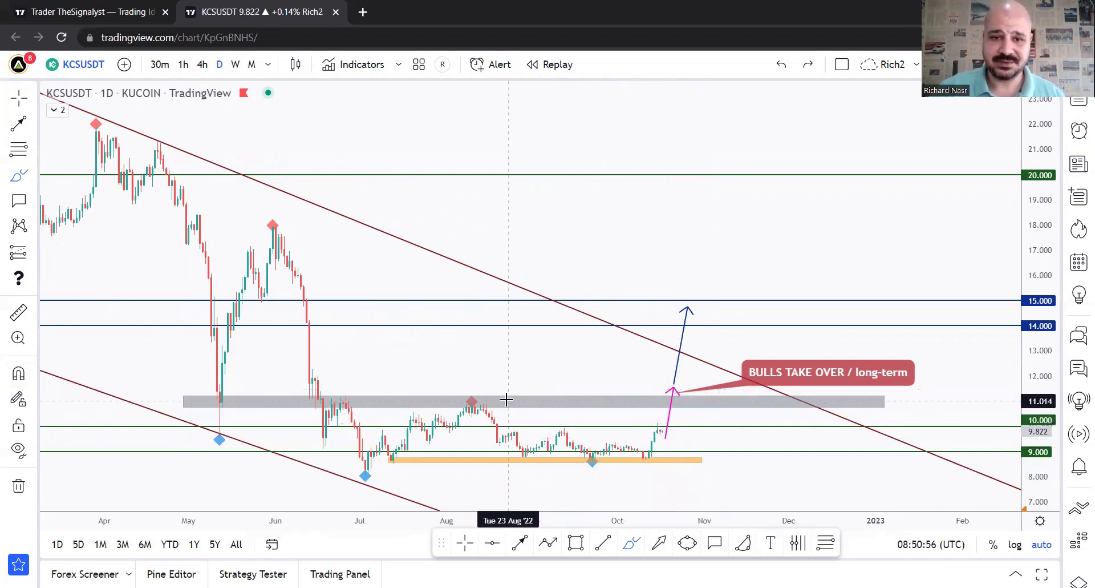
Circle the three touches of the grey zone near 11.000, brush a breakout path toward 14.000, and undo the marks.
left_click_drag(507, 399, 465, 389)
mouse_move(350, 391)
left_mouse_down()
mouse_move(357, 414)
mouse_move(336, 390)
left_mouse_up()
left_click_drag(229, 390, 211, 390)
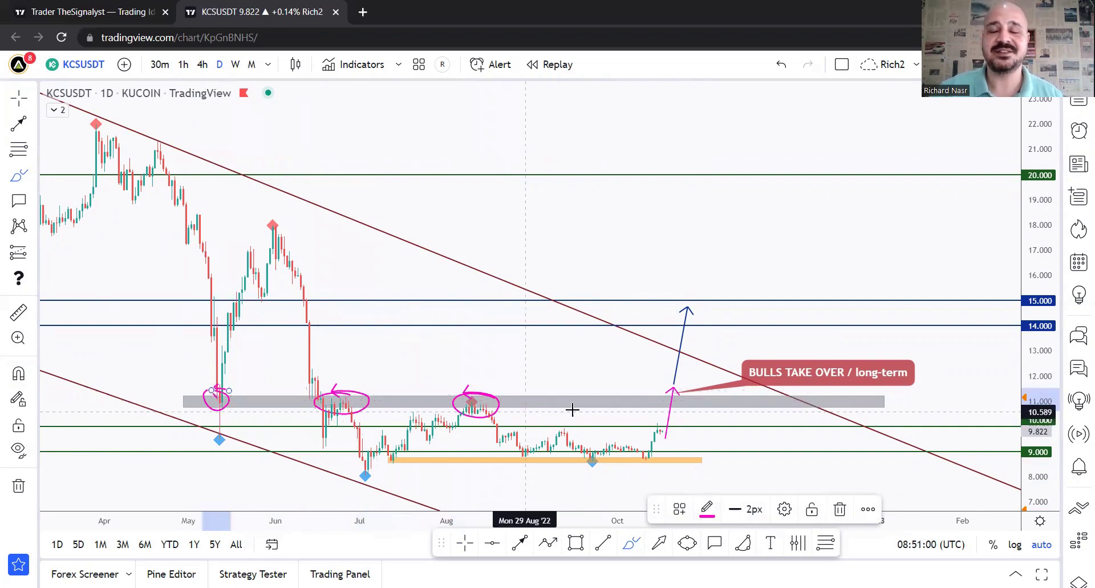
left_click_drag(660, 433, 699, 331)
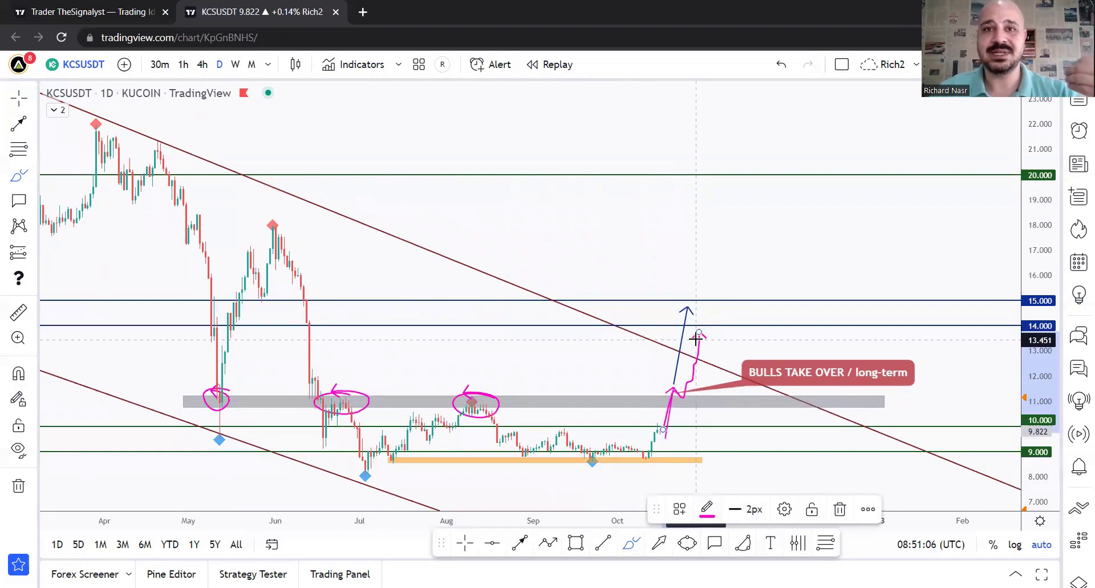
key("ctrl+z")
key("ctrl+z")
key("ctrl+z")
key("ctrl+z")
key("ctrl+z")
key("ctrl+z")
key("ctrl+z")
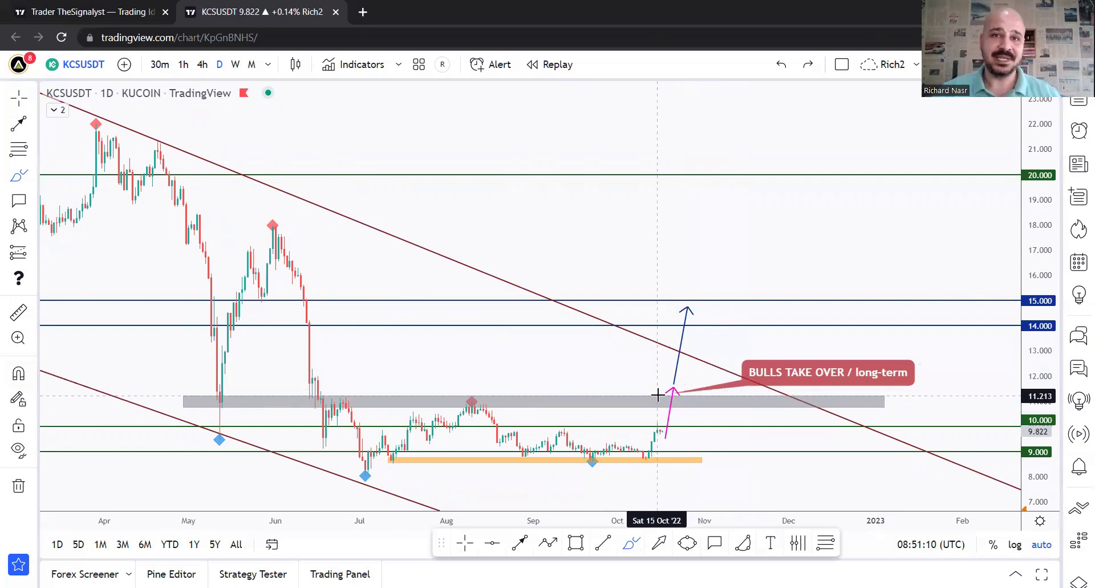
mouse_move(393, 406)
left_mouse_down()
mouse_move(420, 455)
mouse_move(579, 450)
left_mouse_up()
key("ctrl+z")
Switch the chart to the 4-hour timeframe and view the published KCS ideas page.
left_click(202, 64)
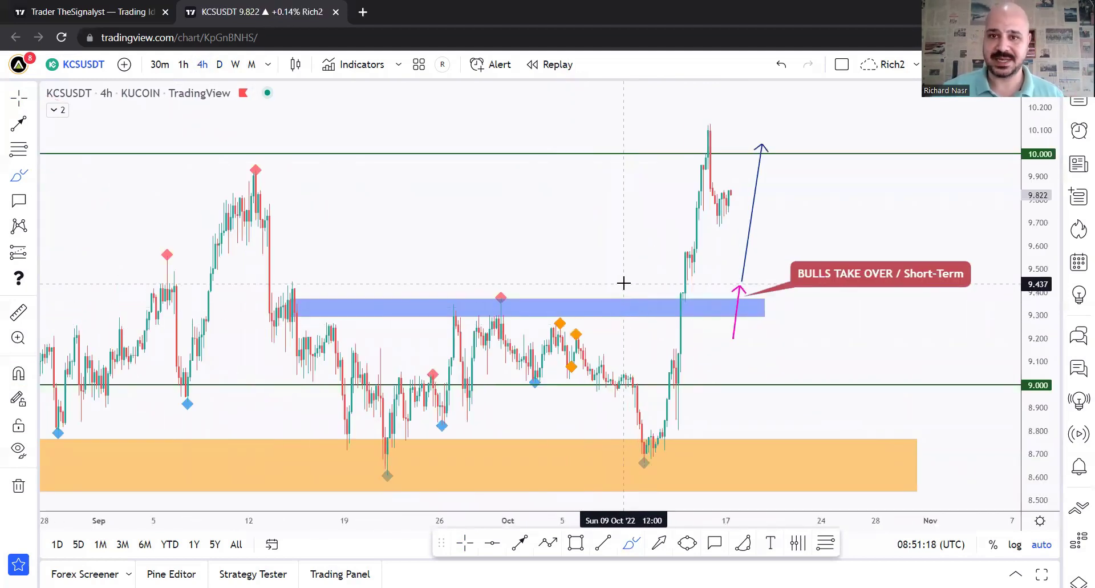
left_click(82, 18)
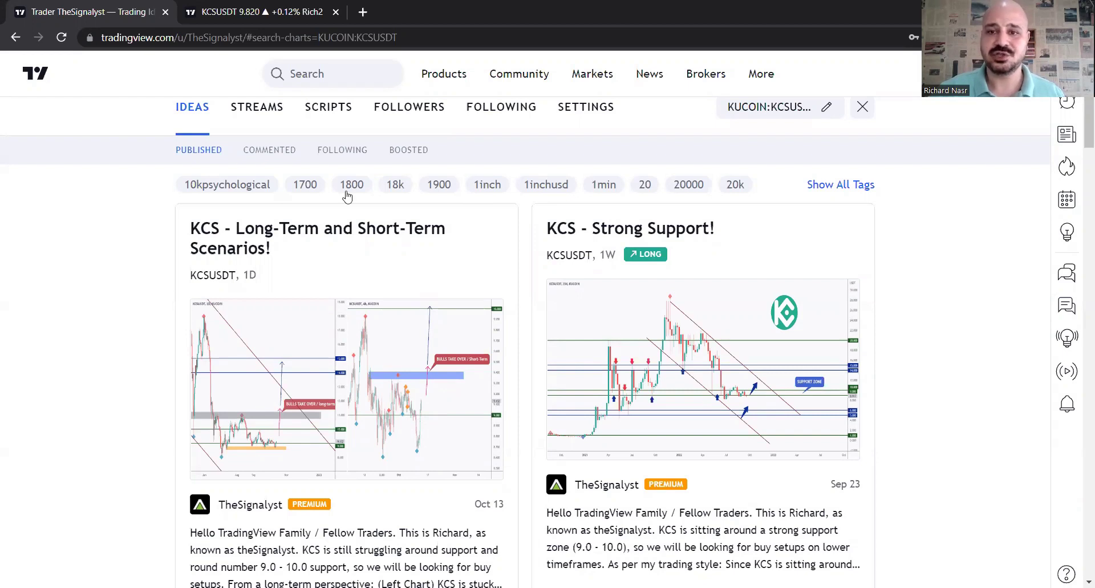
Return to the 4-hour chart, circle the breakout candle above the blue zone near 9.400, and undo the circle.
left_click(262, 12)
mouse_move(689, 289)
left_mouse_down()
mouse_move(681, 306)
mouse_move(685, 283)
left_mouse_up()
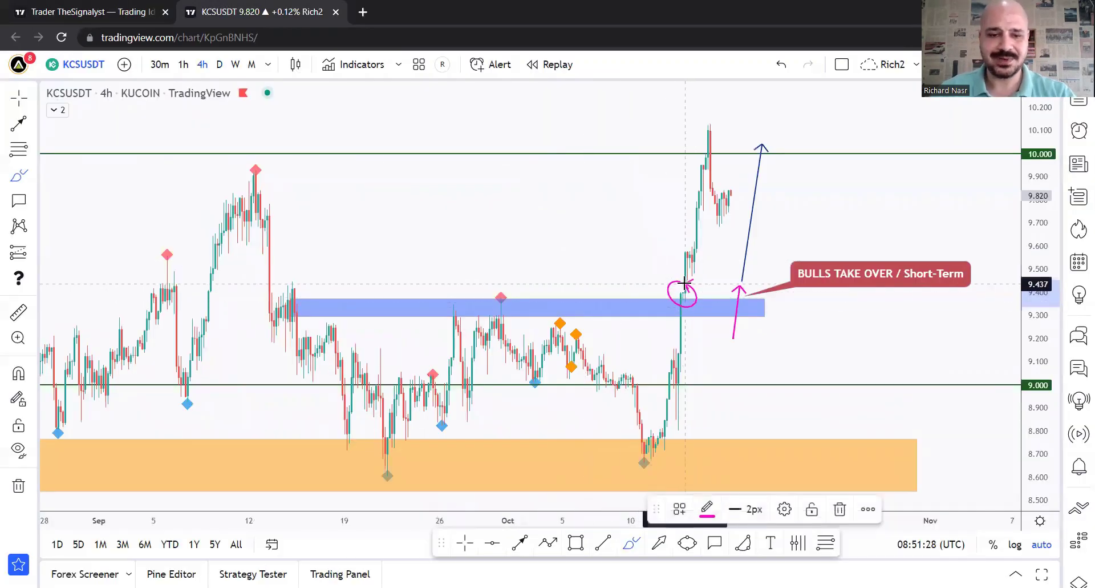
key("ctrl+z")
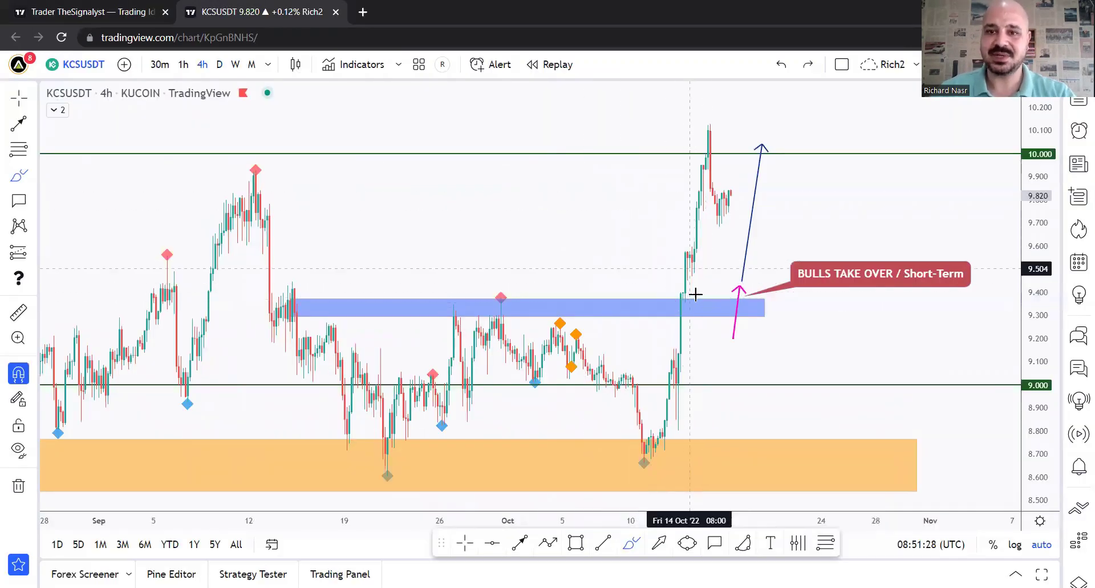
Revisit the published KCS ideas page and mark the latest high above 10.000 on the 4-hour chart.
left_click(123, 14)
key("ctrl+Tab")
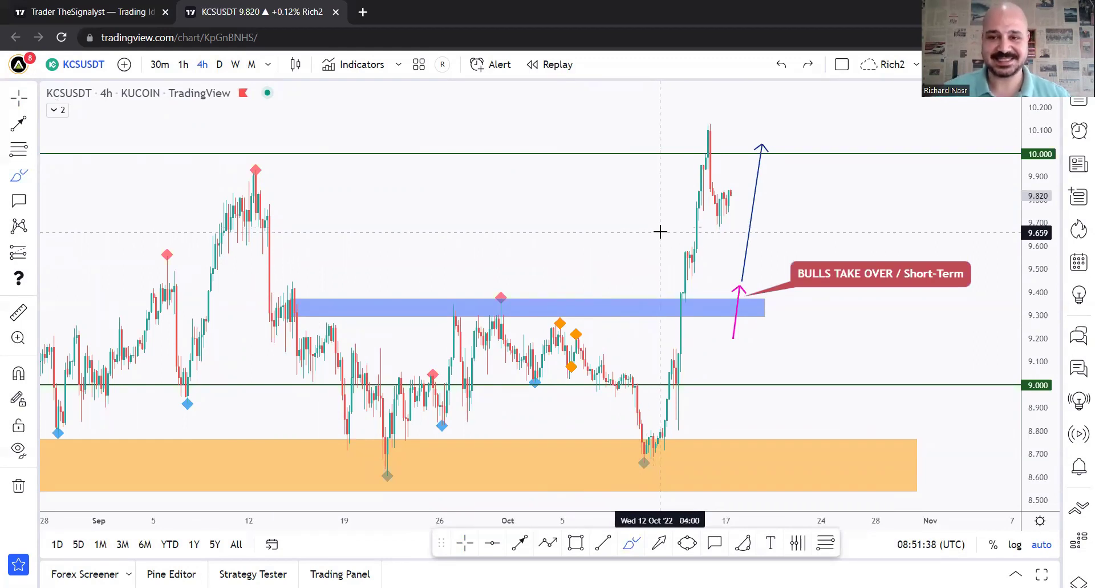
mouse_move(738, 135)
left_mouse_down()
mouse_move(716, 220)
mouse_move(742, 135)
left_mouse_up()
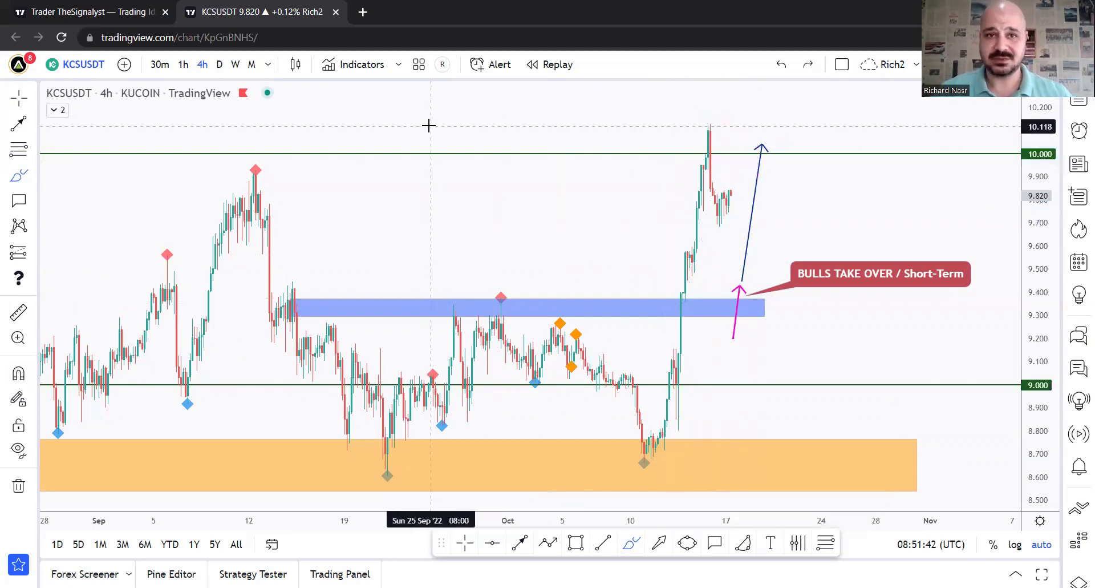
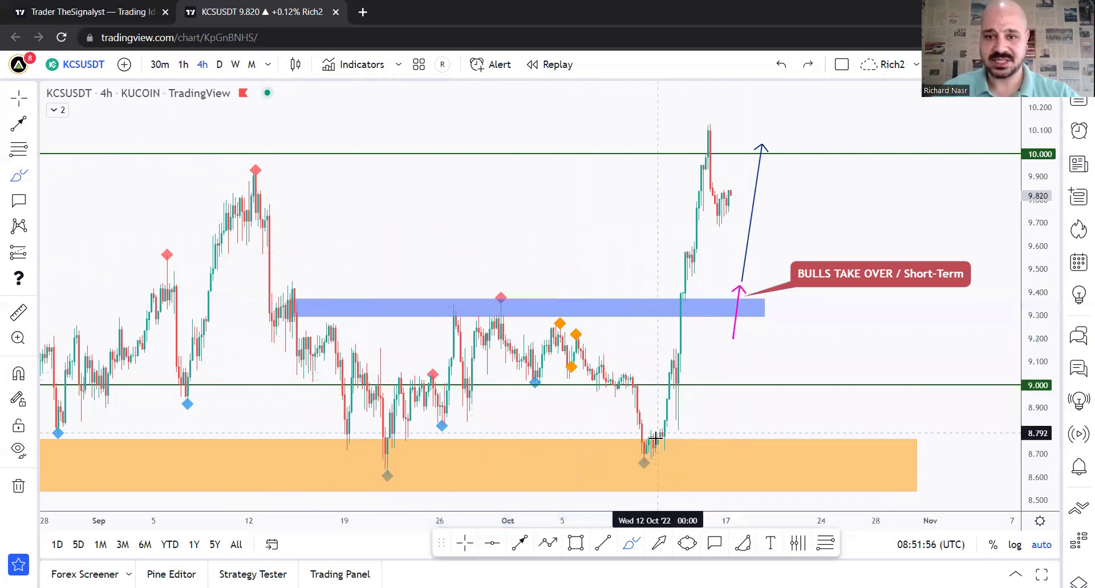
Brush a path from the orange zone to about 10.100, below the blue zone and up to about 10.400, and undo it.
left_click_drag(741, 197, 778, 327)
left_click_drag(804, 274, 865, 69)
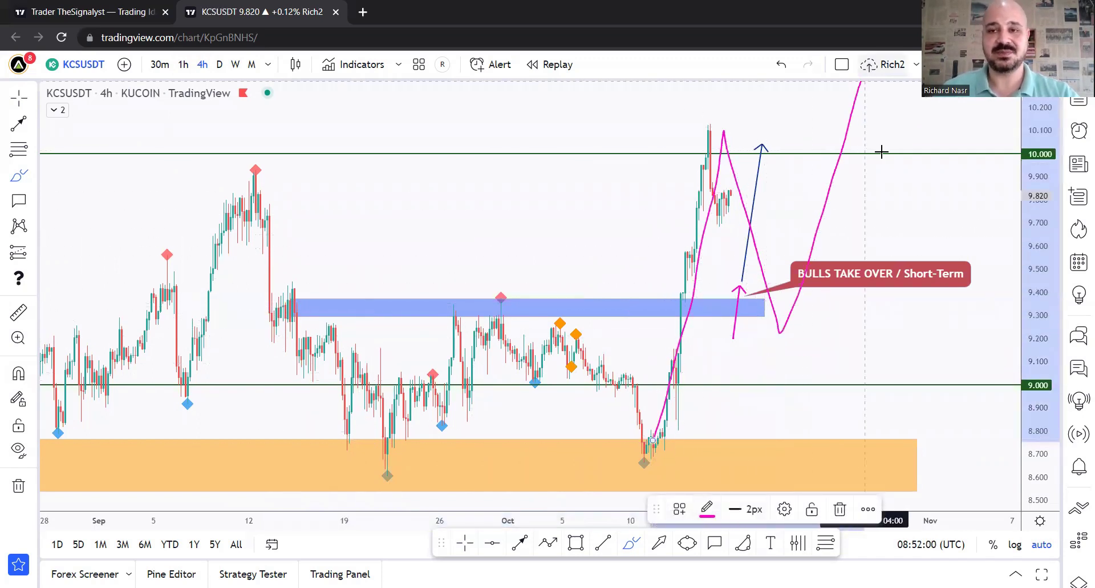
left_click_drag(1029, 208, 1029, 399)
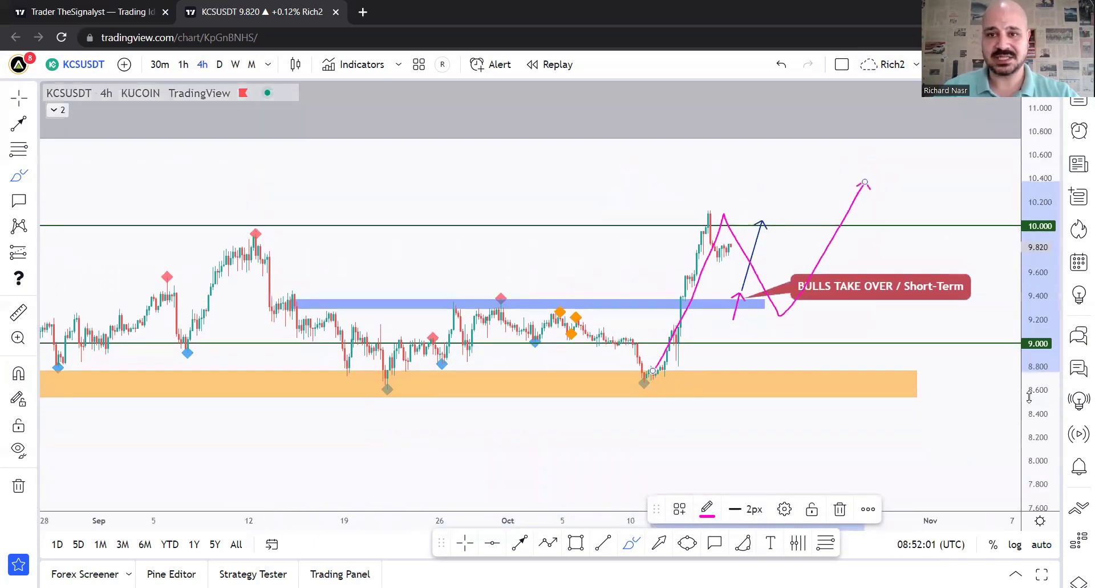
mouse_move(205, 215)
left_mouse_down()
mouse_move(232, 181)
mouse_move(856, 215)
mouse_move(451, 398)
left_mouse_up()
key("ctrl+z")
key("ctrl+z")
key("ctrl+z")
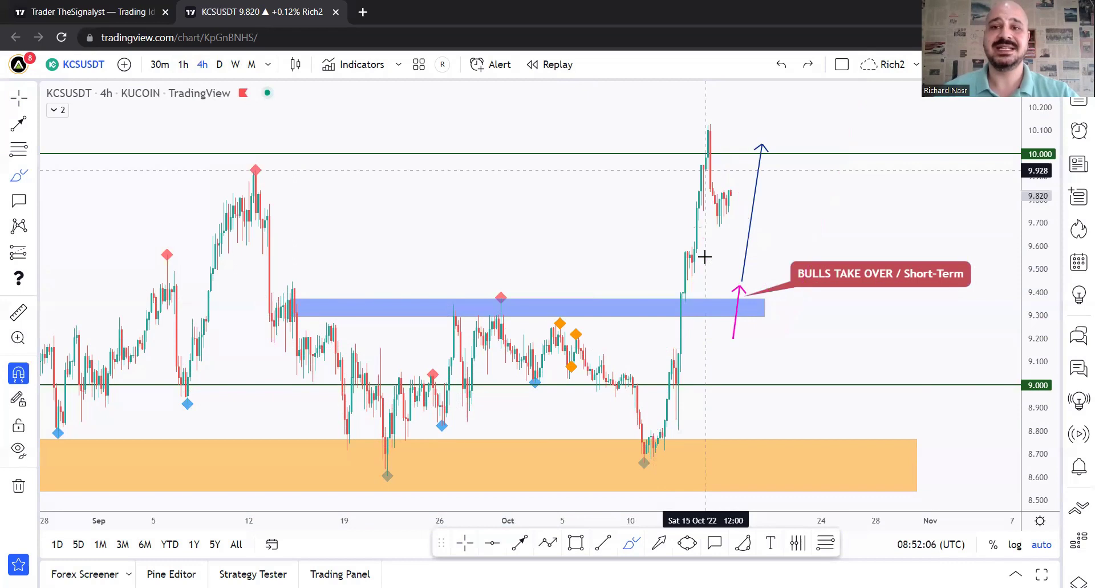
Brush a rising arrow from the latest price through the grey zone to about 11.500, and undo it.
left_click_drag(1031, 234, 1001, 366)
key("ctrl+y")
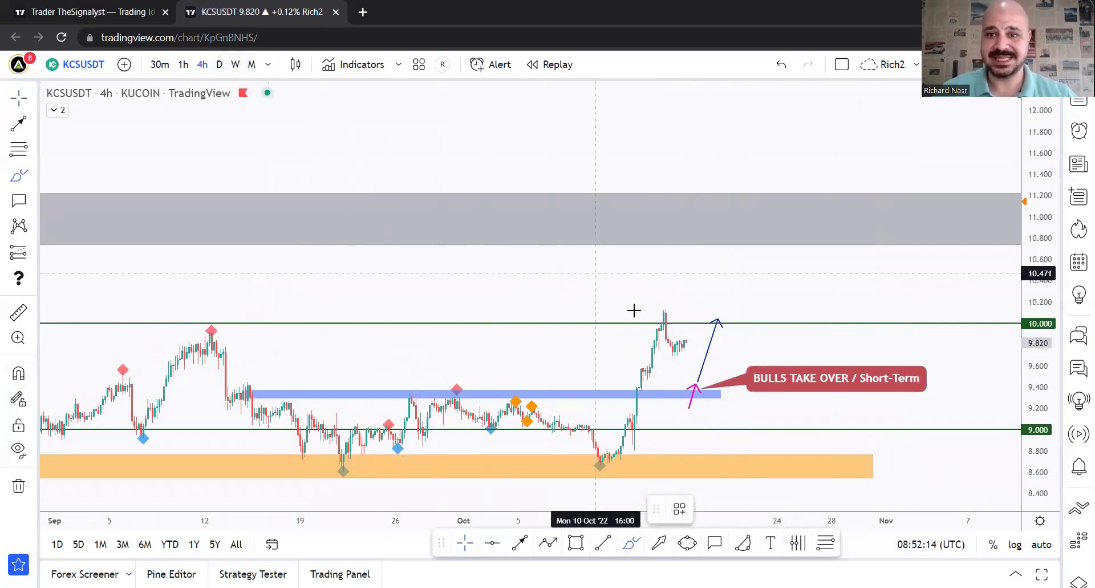
left_click_drag(687, 344, 723, 164)
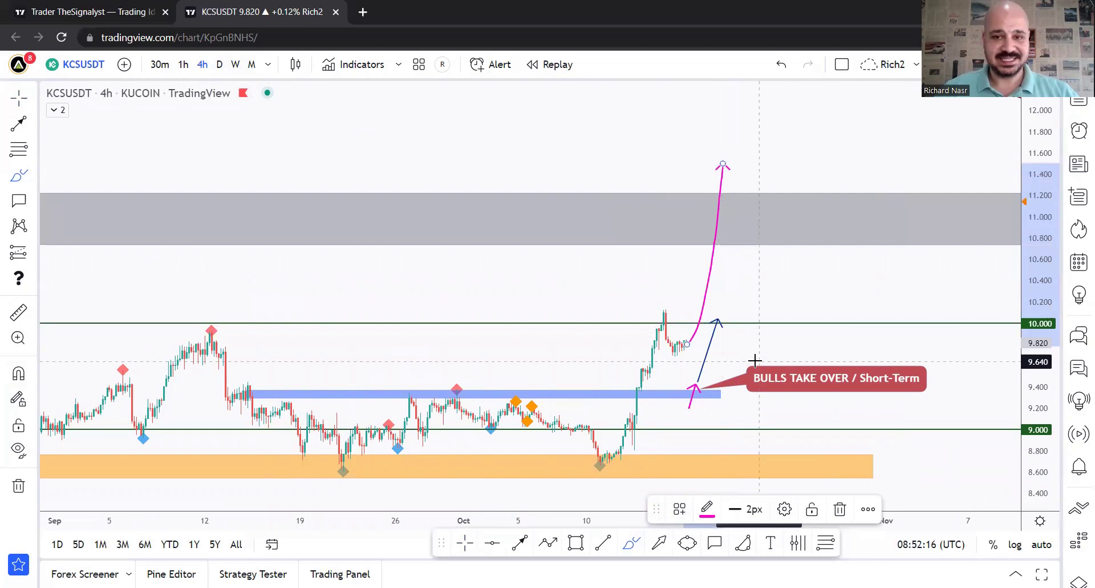
key("ctrl+z")
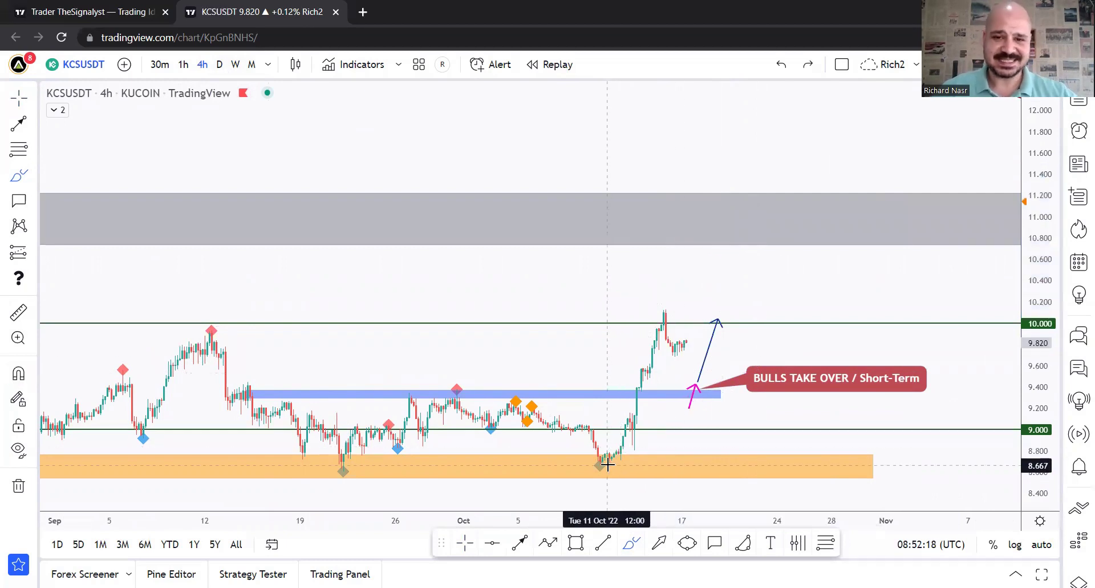
Brush a path from the orange zone, via pullbacks to the blue zone and 10.000, above the grey zone, and frame it with a rising channel.
mouse_move(596, 467)
left_mouse_down()
mouse_move(659, 305)
mouse_move(696, 379)
mouse_move(786, 222)
left_mouse_up()
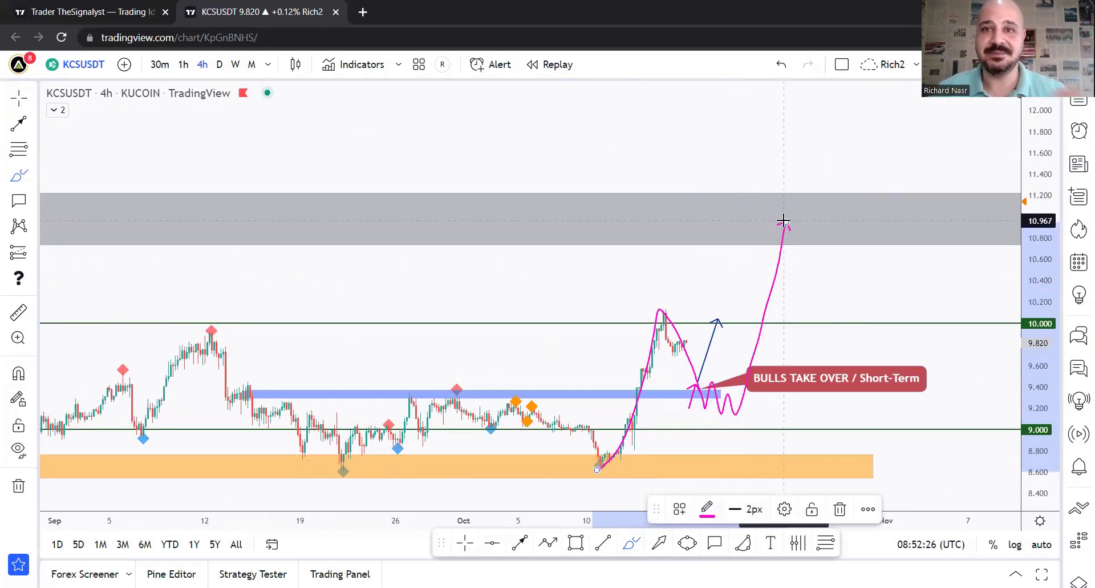
mouse_move(786, 216)
left_mouse_down()
mouse_move(820, 318)
mouse_move(836, 307)
mouse_move(866, 188)
left_mouse_up()
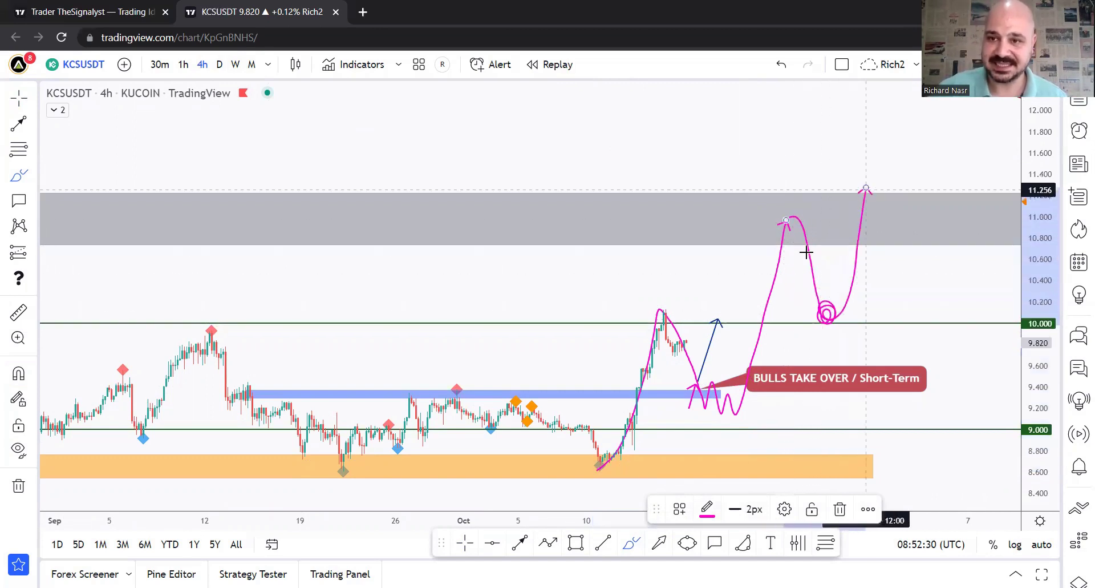
left_click_drag(583, 487, 1009, 230)
left_click_drag(499, 431, 894, 119)
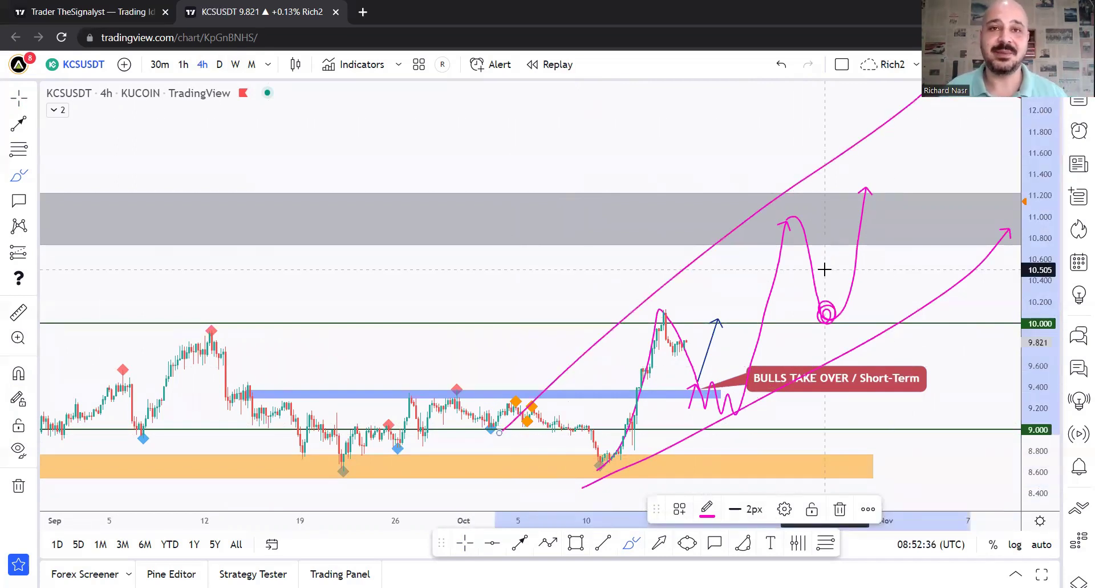
Extend the brushed path above 12.000 with a pullback to about 11.200 and another rise, and undo all the marks.
left_click_drag(856, 239, 869, 98)
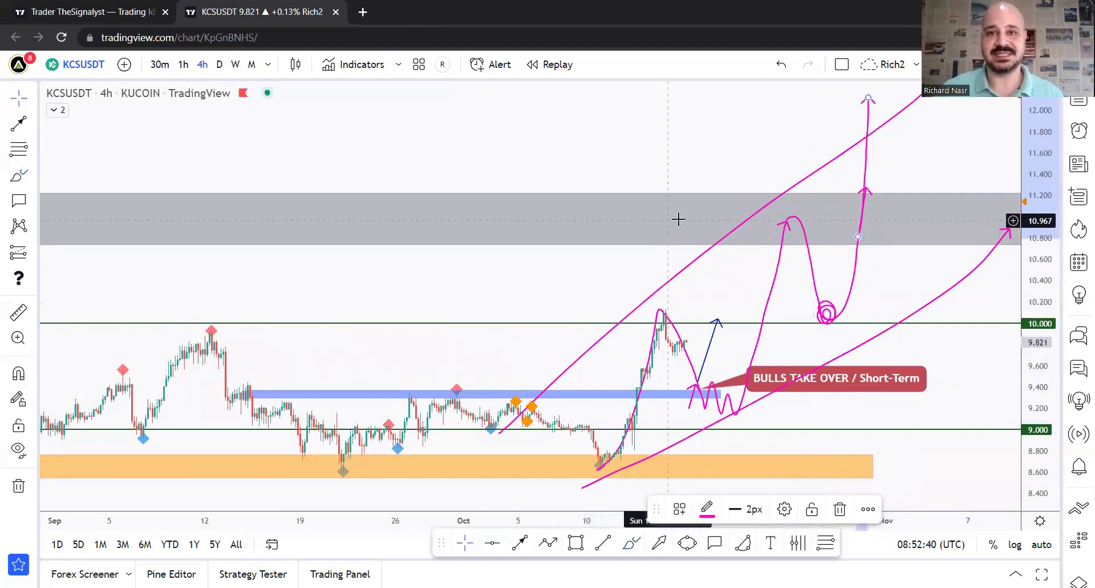
left_click(631, 542)
left_click_drag(869, 99, 873, 108)
left_click_drag(907, 188, 926, 144)
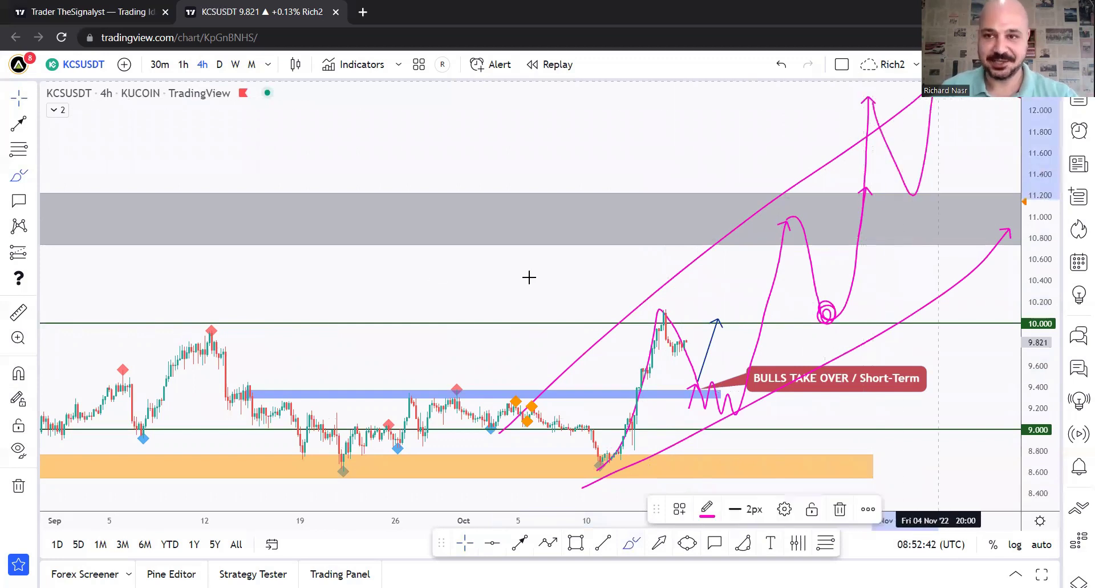
key("ctrl+z")
key("ctrl+z")
key("ctrl+z")
key("ctrl+z")
key("ctrl+z")
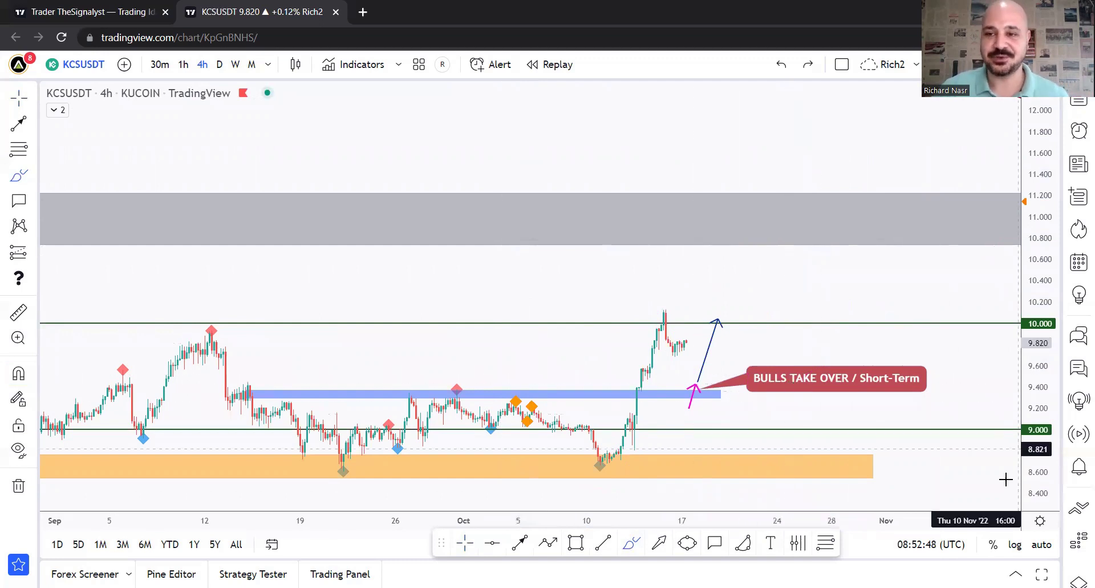
On the daily timeframe, brush a large rounded bottom rising past 24.000 and a breakout mark above the grey zone, and undo both.
left_click(1042, 547)
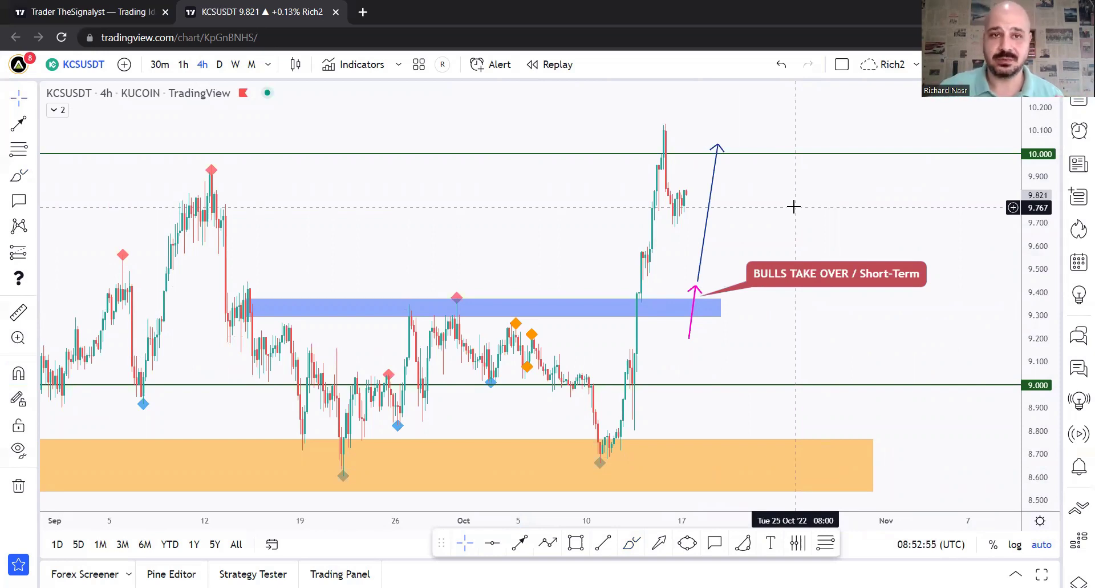
left_click(220, 64)
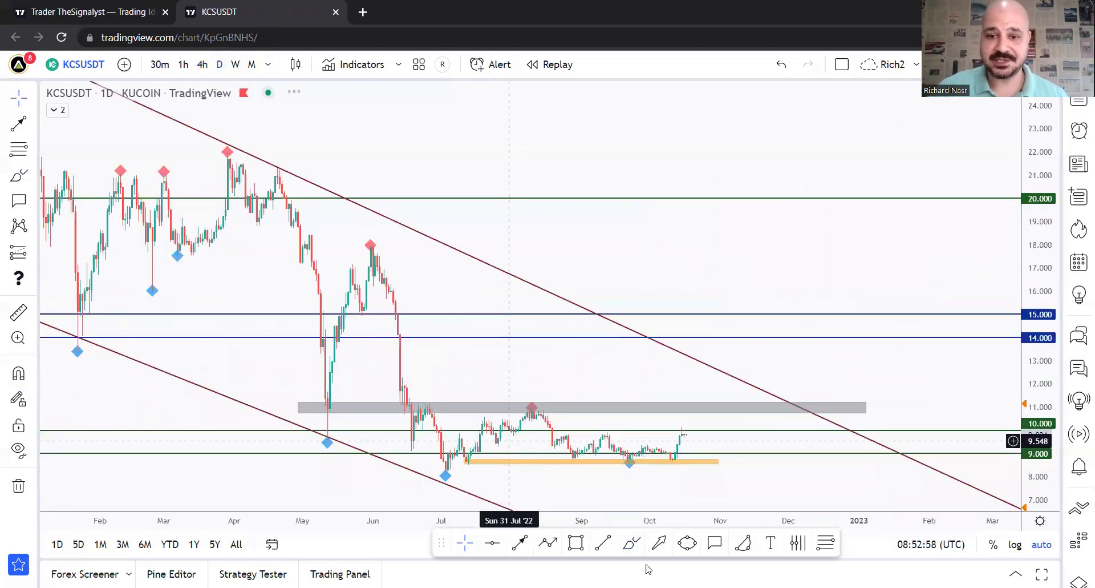
left_click(631, 542)
mouse_move(125, 165)
left_mouse_down()
mouse_move(209, 333)
mouse_move(904, 201)
mouse_move(909, 93)
left_mouse_up()
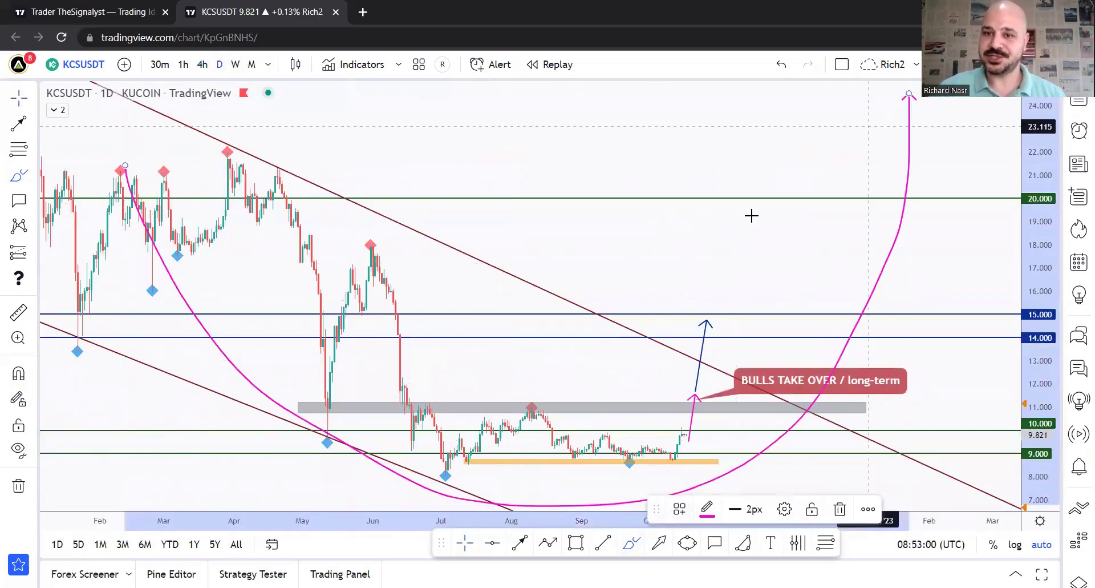
left_click(680, 433)
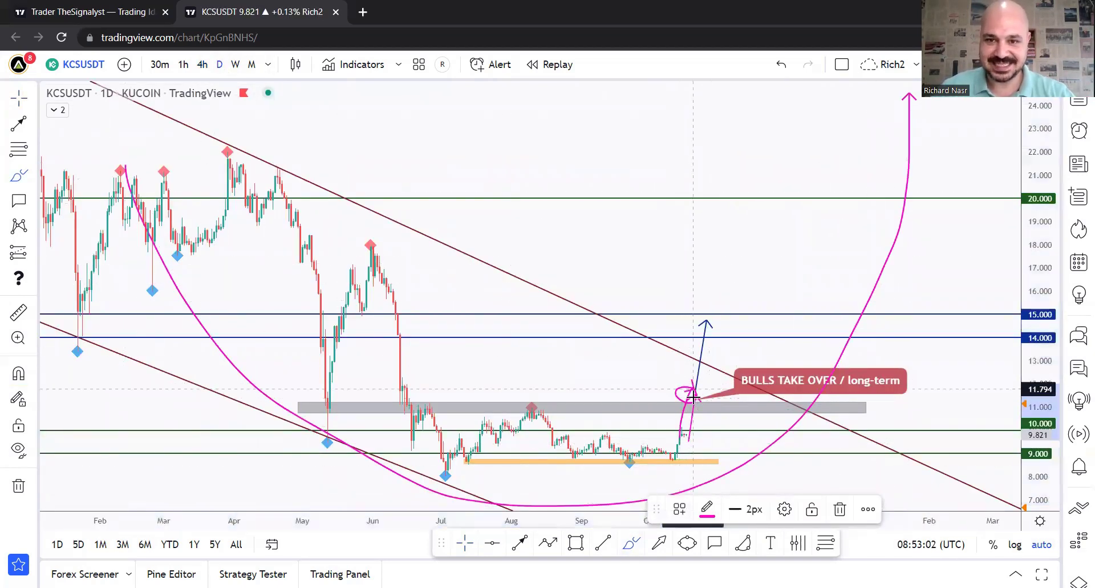
key("ctrl+z")
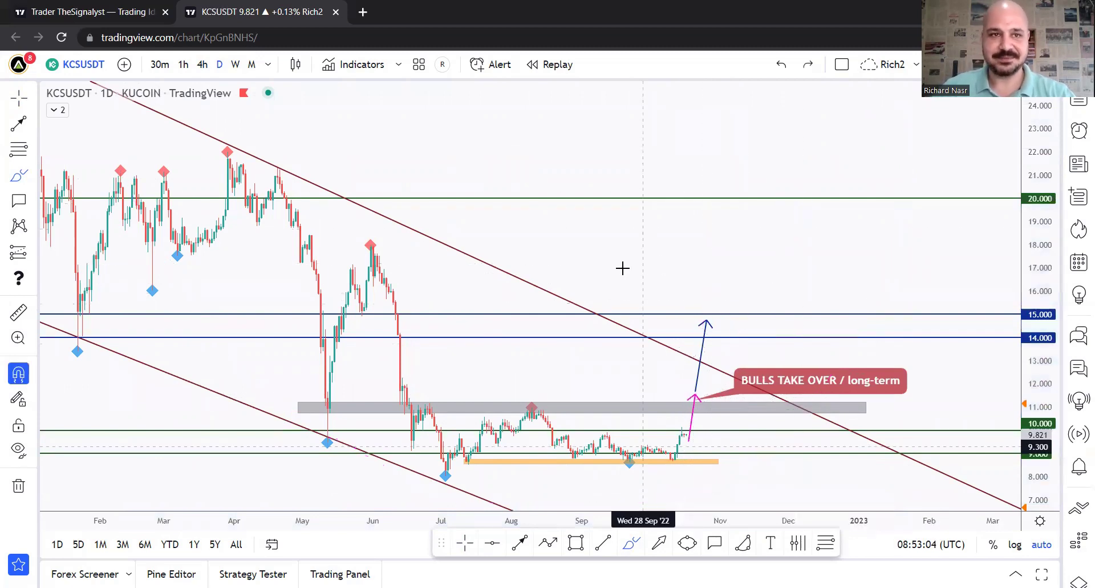
Switch to the 1-hour timeframe, brush a falling trendline above the October swing highs, and undo it.
left_click(183, 64)
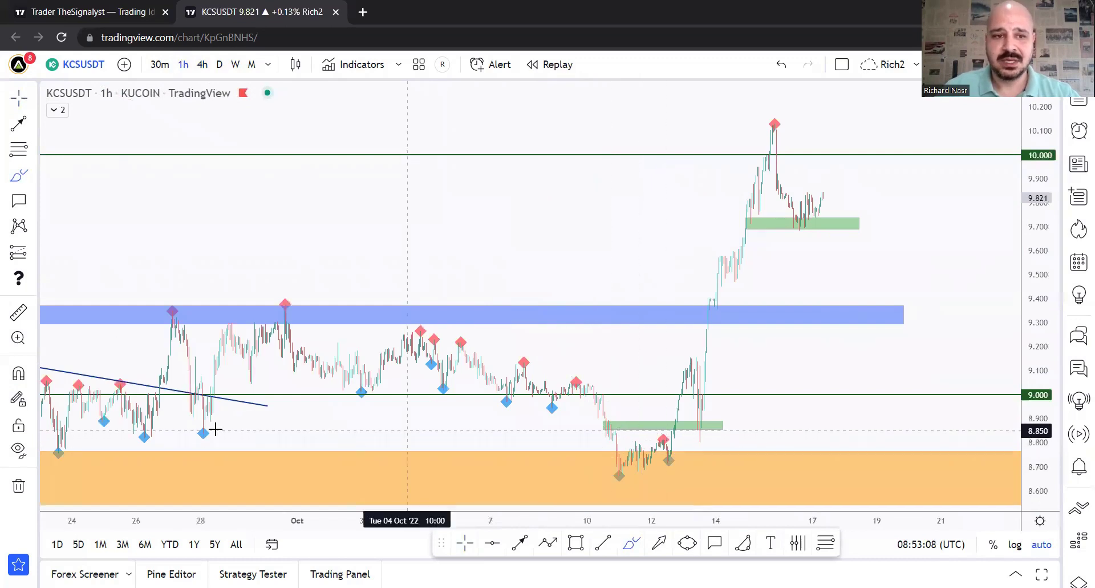
mouse_move(683, 425)
left_mouse_down()
mouse_move(591, 431)
mouse_move(664, 474)
mouse_move(683, 448)
left_mouse_up()
key("ctrl+z")
left_click_drag(285, 291, 1055, 471)
key("ctrl+z")
scroll(606, 382, "up", 4)
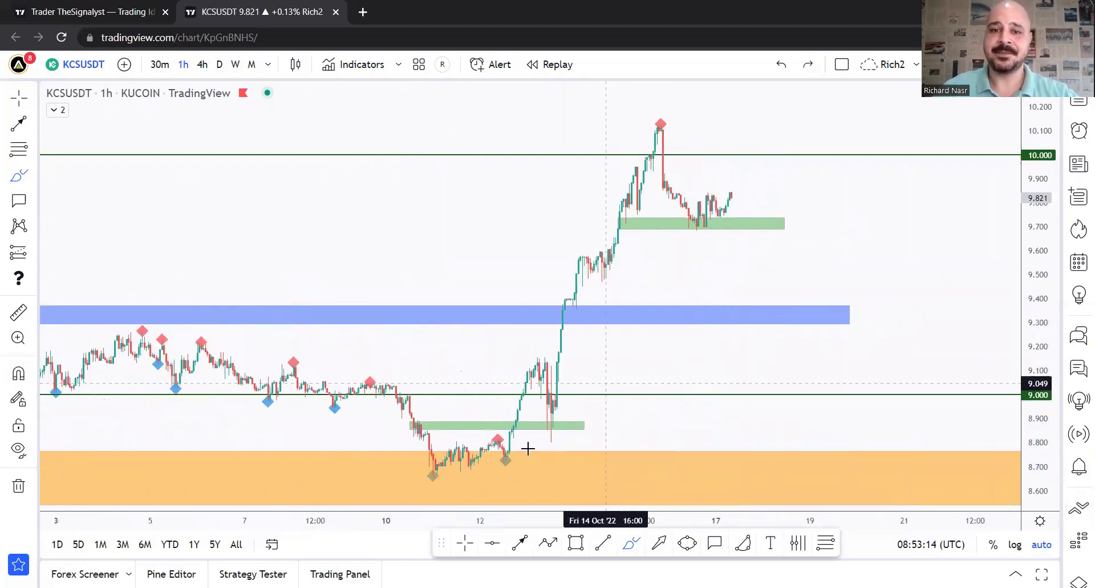
key("ctrl+y")
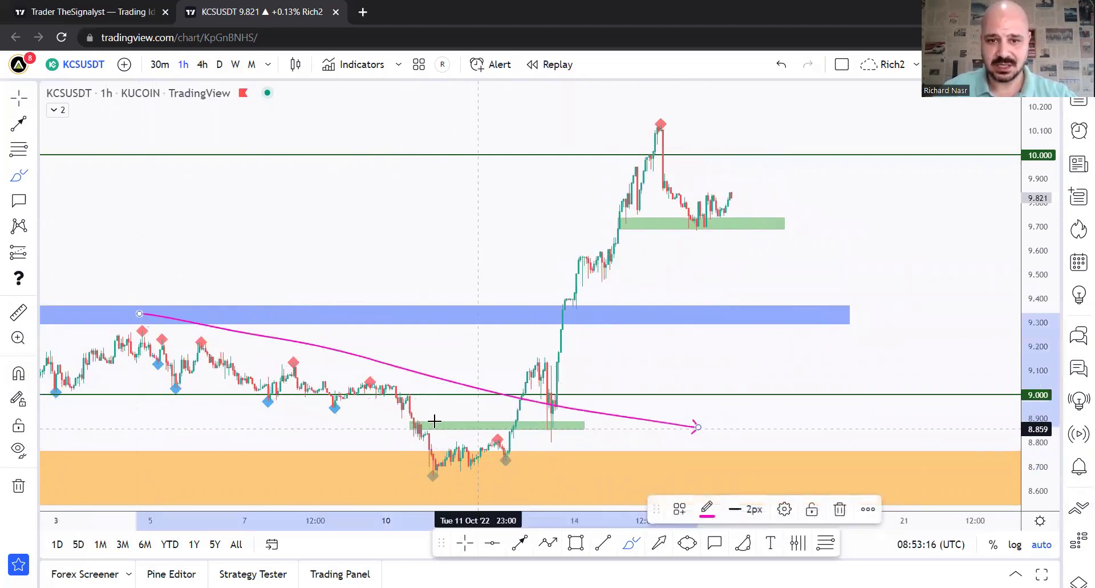
key("ctrl+z")
Brush a trendline through the falling highs, the breakout, the lower green zone retest and the rally past 10.100, and undo the marks.
left_click_drag(114, 321, 656, 407)
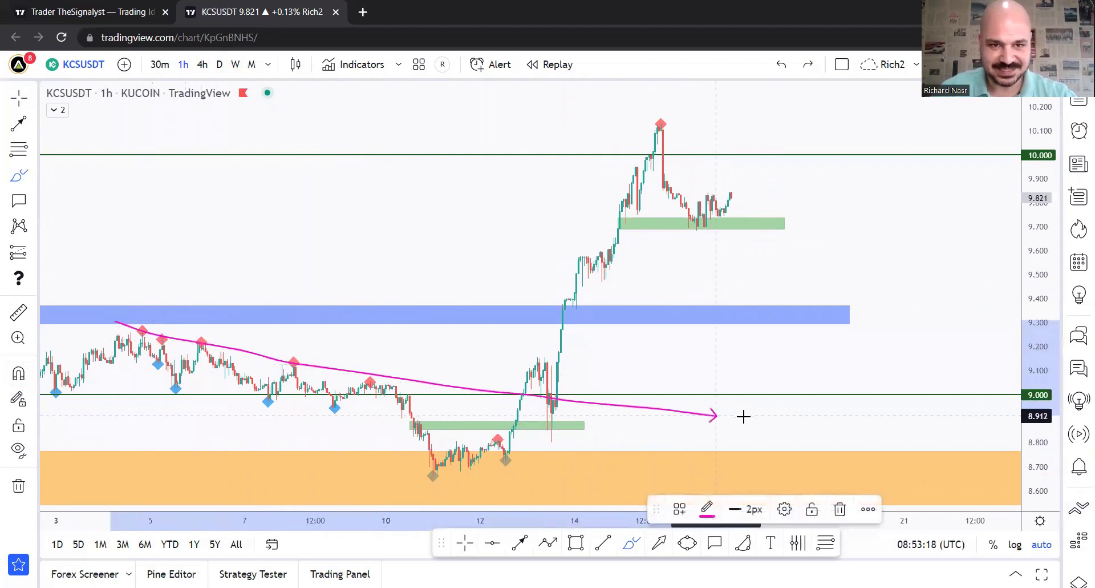
left_click_drag(733, 417, 748, 417)
mouse_move(447, 460)
left_mouse_down()
mouse_move(522, 350)
mouse_move(545, 425)
mouse_move(538, 408)
mouse_move(529, 417)
left_mouse_up()
left_click_drag(452, 425, 599, 421)
mouse_move(534, 405)
left_mouse_down()
mouse_move(584, 348)
mouse_move(680, 112)
left_mouse_up()
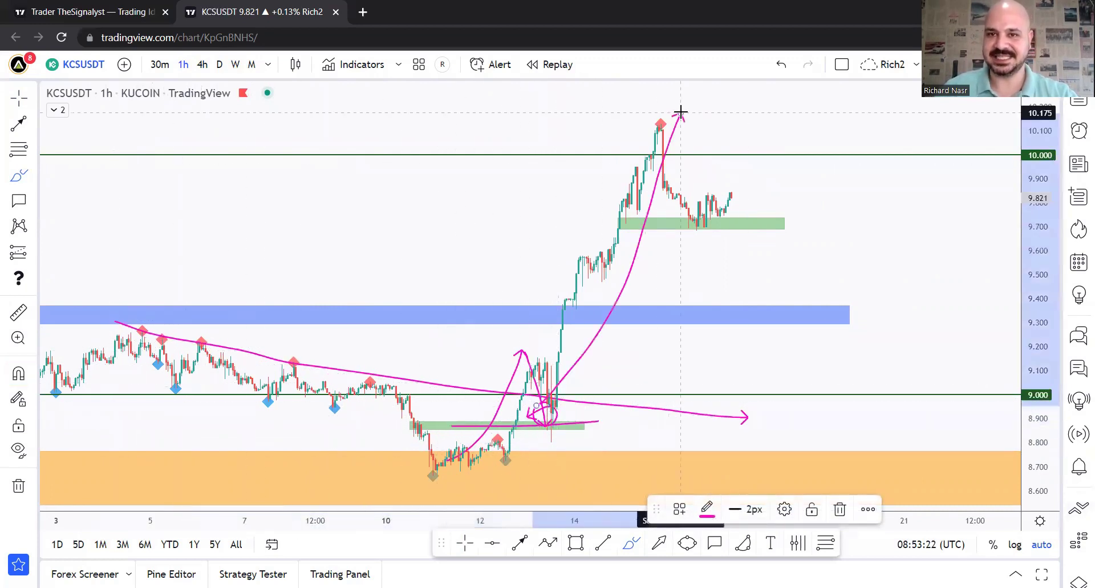
key("ctrl+z")
key("ctrl+z")
Brush the advance from the orange zone toward the latest high above 10.000, and undo it.
key("ctrl+z")
key("ctrl+z")
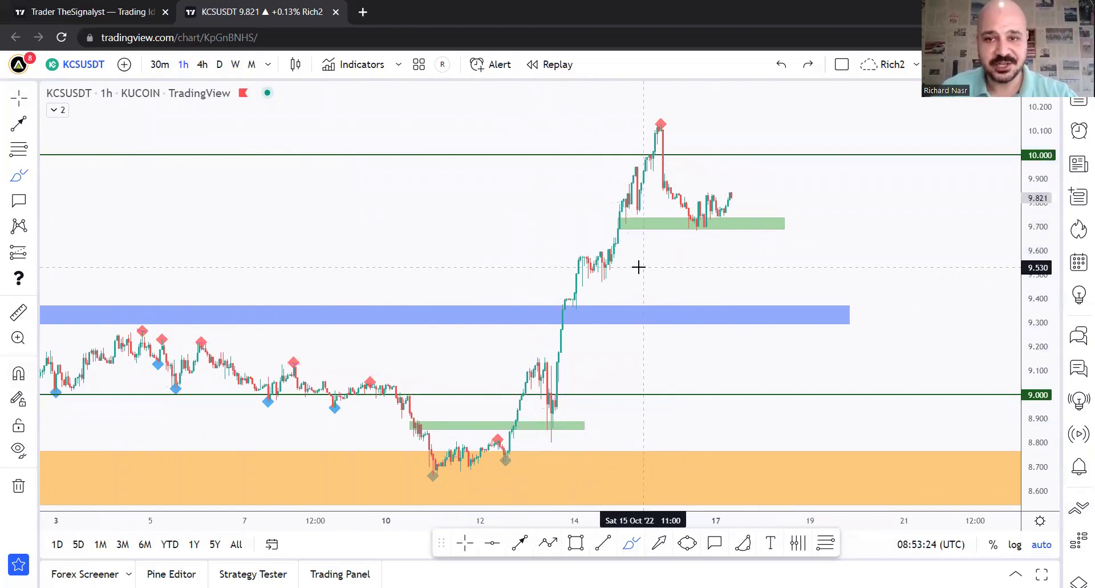
scroll(641, 267, "up", 2)
mouse_move(366, 480)
left_mouse_down()
mouse_move(493, 327)
mouse_move(563, 136)
left_mouse_up()
key("ctrl+z")
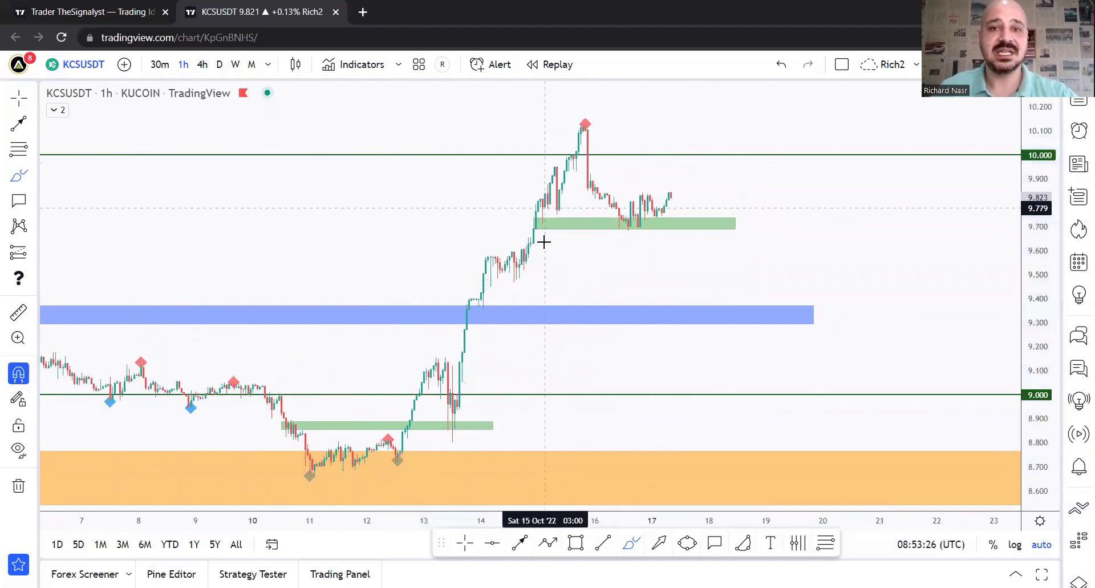
Brush a breakdown below the upper green zone, a falling channel into the circled blue zone, and a rally to about 10.100.
left_click_drag(524, 226, 783, 239)
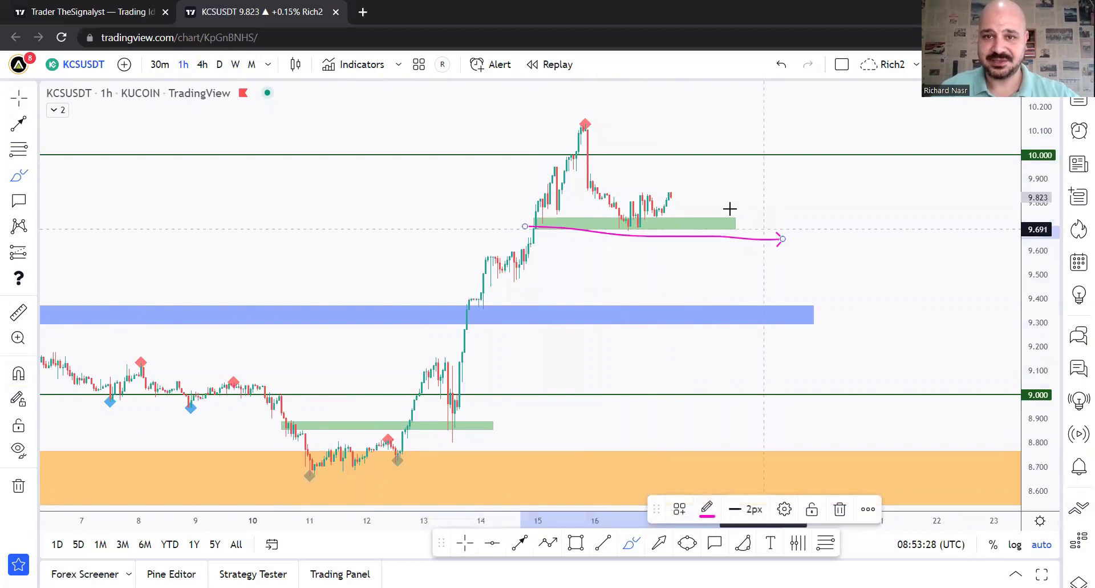
mouse_move(670, 194)
left_mouse_down()
mouse_move(684, 257)
mouse_move(712, 275)
left_mouse_up()
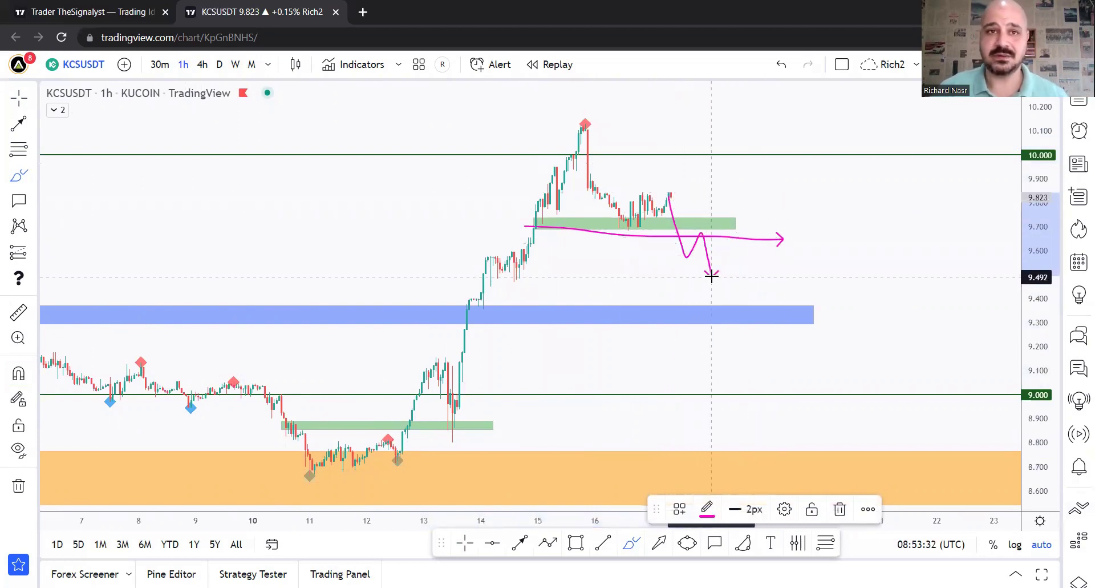
mouse_move(732, 233)
left_mouse_down()
mouse_move(773, 254)
mouse_move(822, 325)
mouse_move(848, 335)
mouse_move(907, 301)
left_mouse_up()
left_click_drag(666, 277, 954, 343)
left_click_drag(848, 336, 923, 326)
left_click_drag(938, 264, 968, 130)
mouse_move(816, 309)
left_mouse_down()
mouse_move(785, 313)
mouse_move(829, 325)
left_mouse_up()
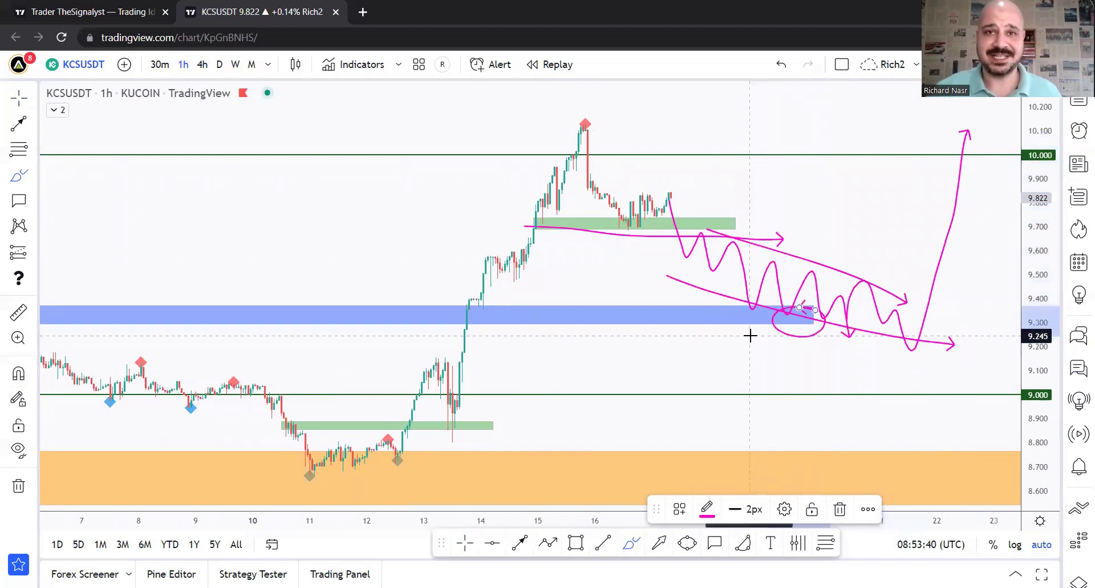
Brush a deeper drop from the blue zone to about 9.000, and undo all the brush marks.
scroll(482, 354, "down", 5)
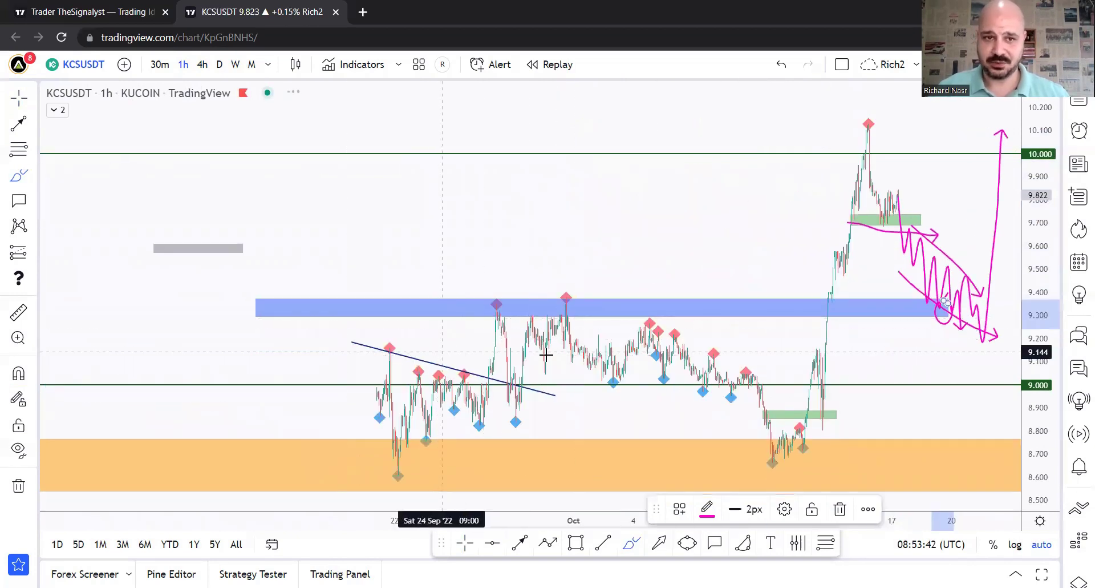
scroll(555, 340, "up", 5)
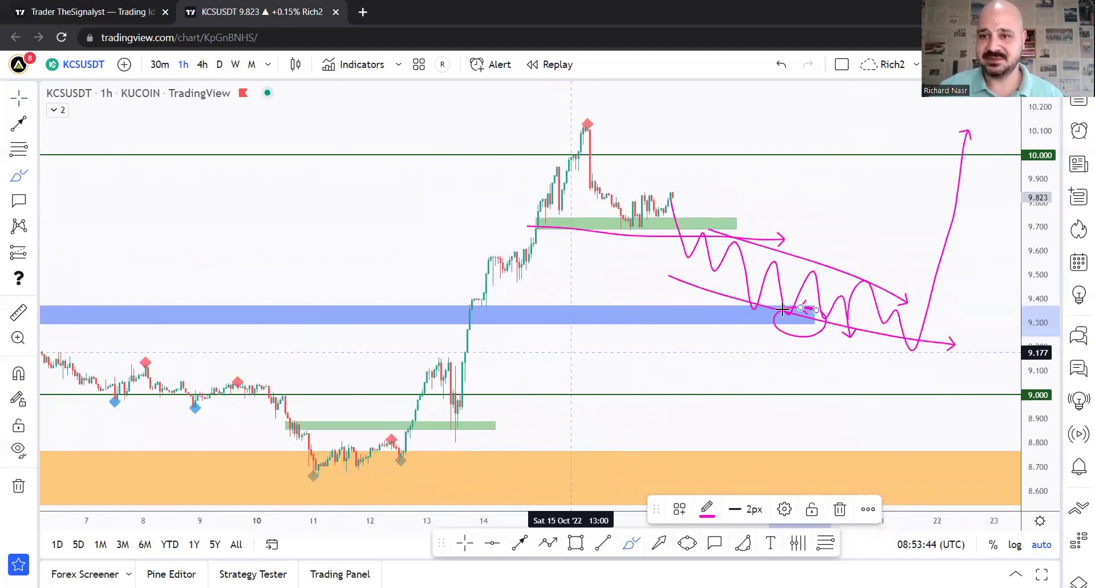
left_click_drag(888, 392, 912, 384)
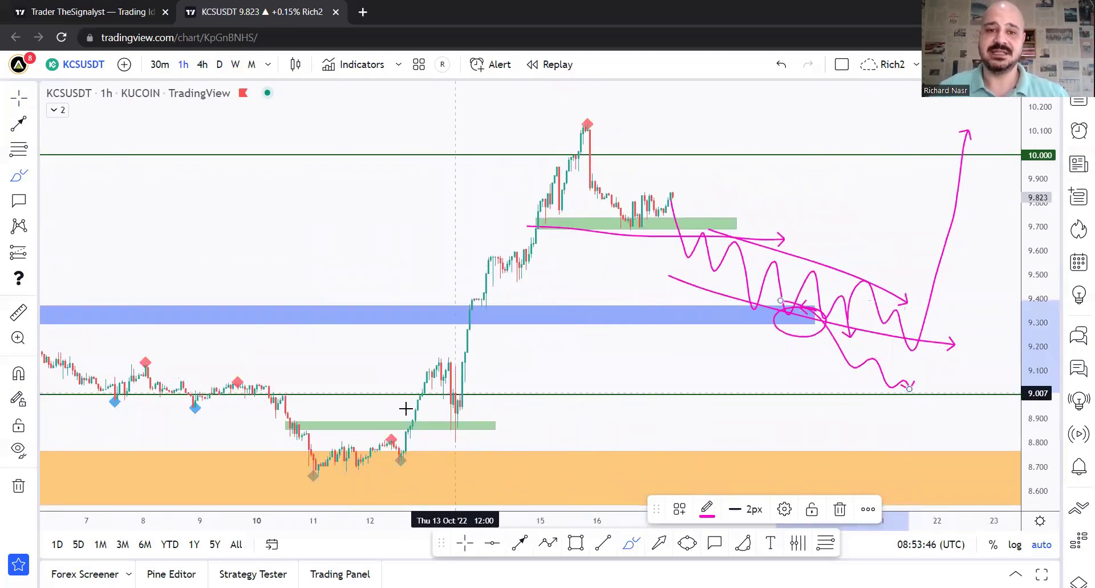
key("ctrl+z")
key("ctrl+z")
key("ctrl+z")
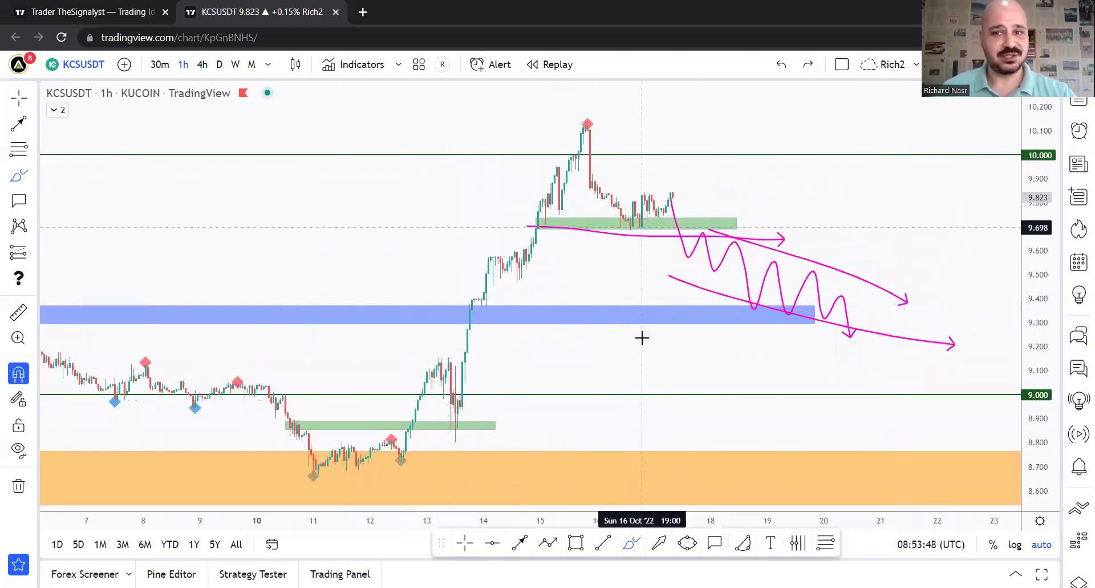
key("ctrl+z")
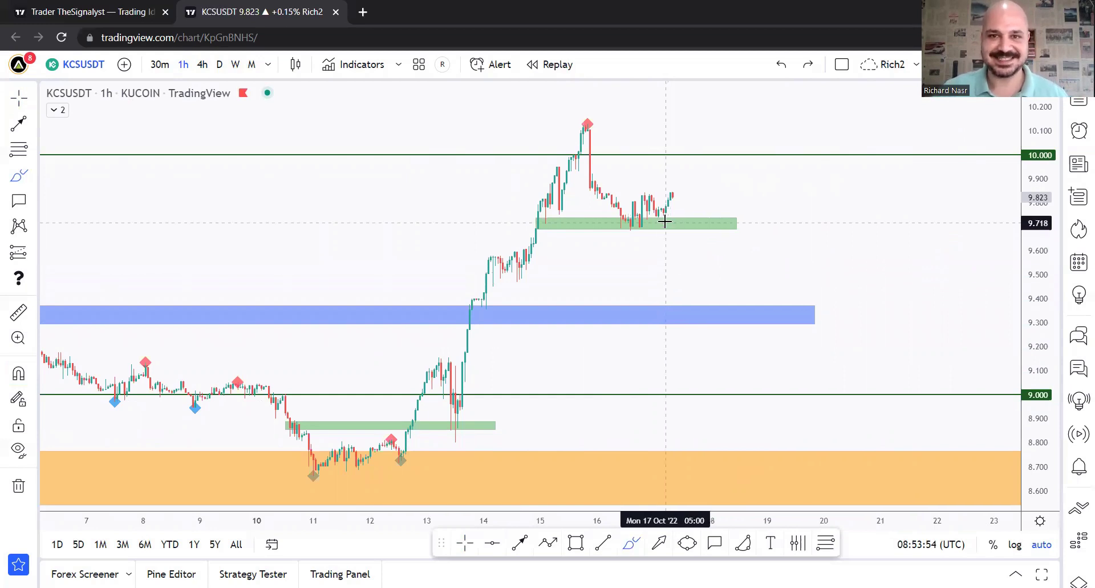
Brush a stepped rise past 10.200, swap it for a decline to the blue zone with a rebound to about 9.750, and undo it.
left_click_drag(673, 201, 720, 121)
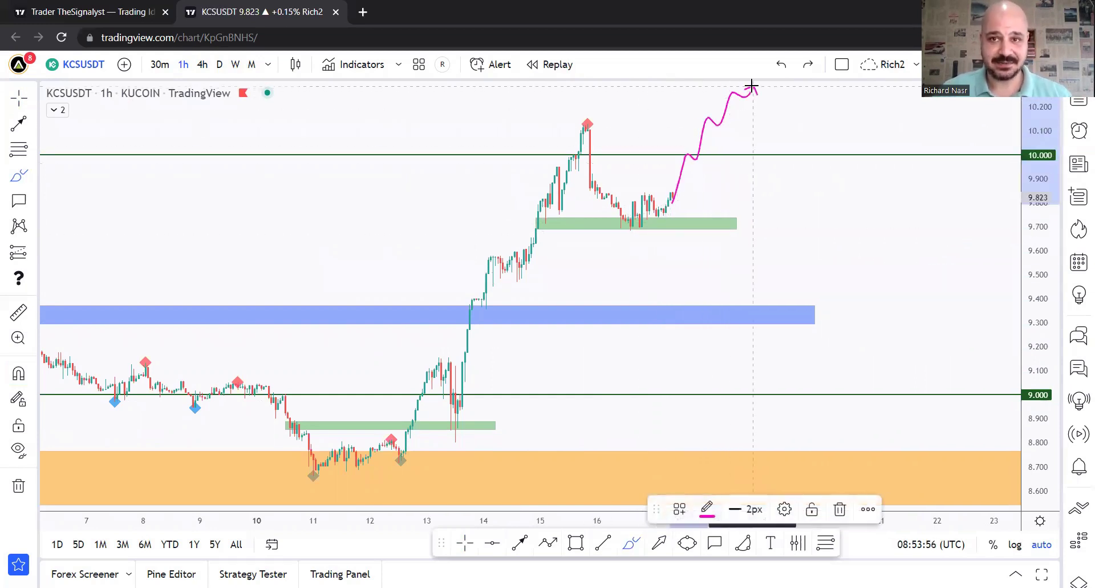
key("ctrl+z")
mouse_move(672, 193)
left_mouse_down()
mouse_move(685, 247)
mouse_move(723, 291)
mouse_move(797, 325)
mouse_move(835, 210)
left_mouse_up()
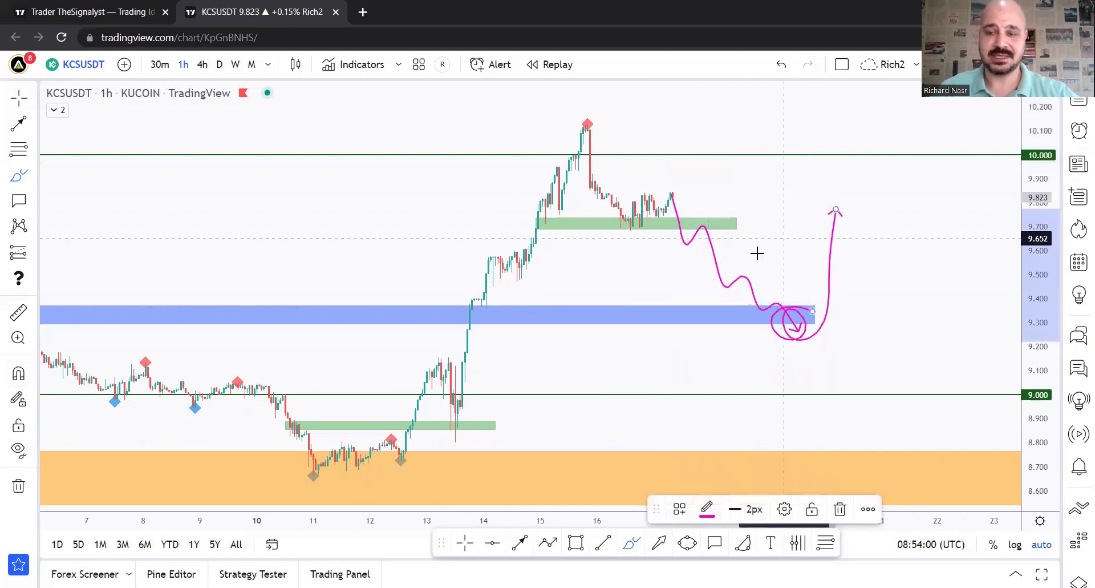
key("ctrl+z")
Return to the daily timeframe, brush a drop below the orange zone to about 8.200, and undo it.
left_click(202, 63)
left_click(219, 63)
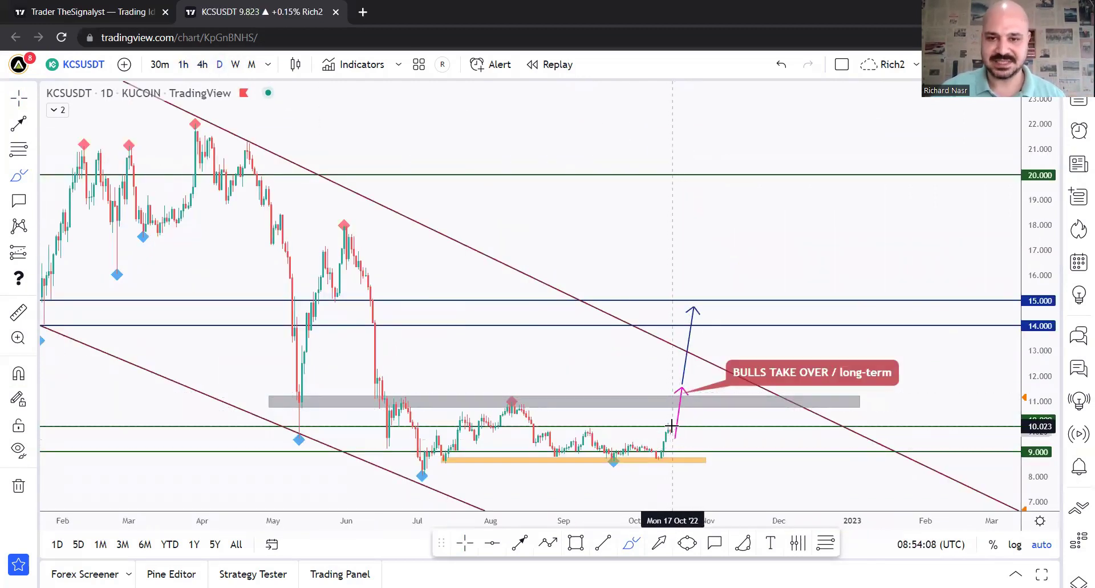
left_click_drag(676, 429, 688, 464)
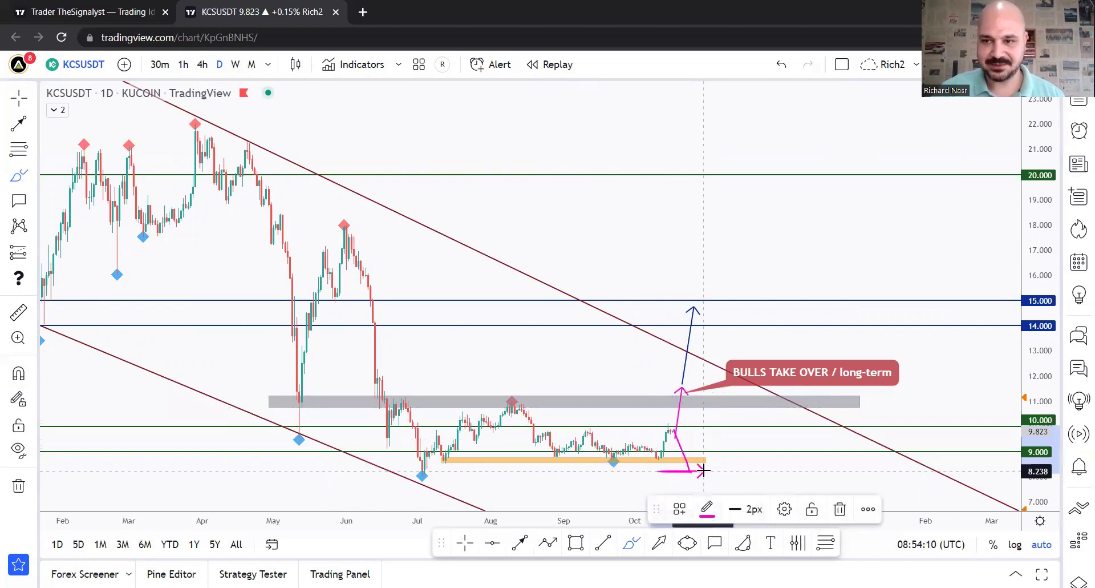
key("ctrl+z")
mouse_move(730, 259)
left_mouse_down()
mouse_move(793, 268)
mouse_move(711, 262)
left_mouse_up()
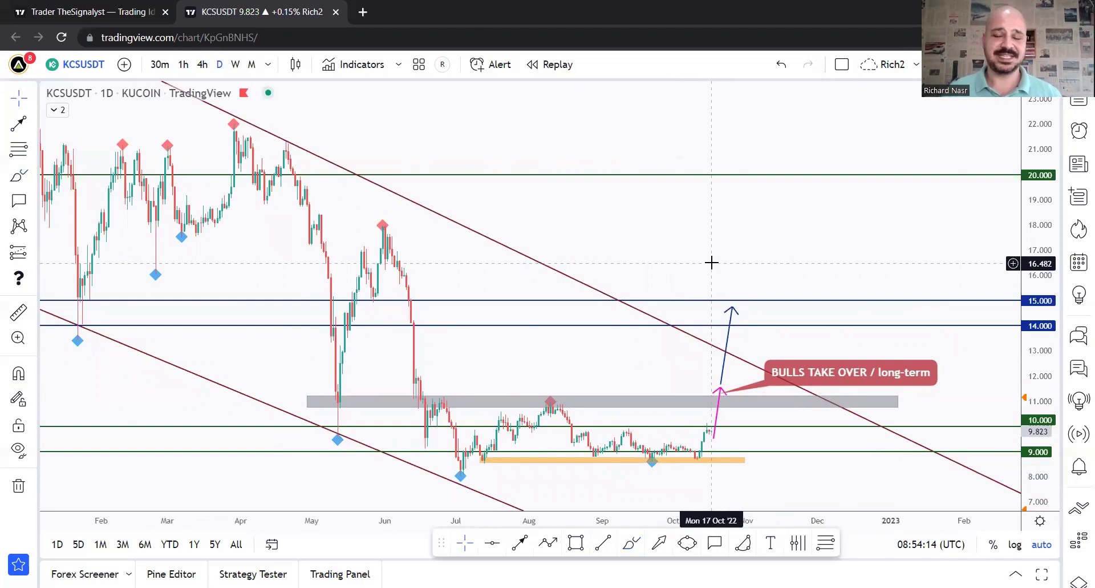